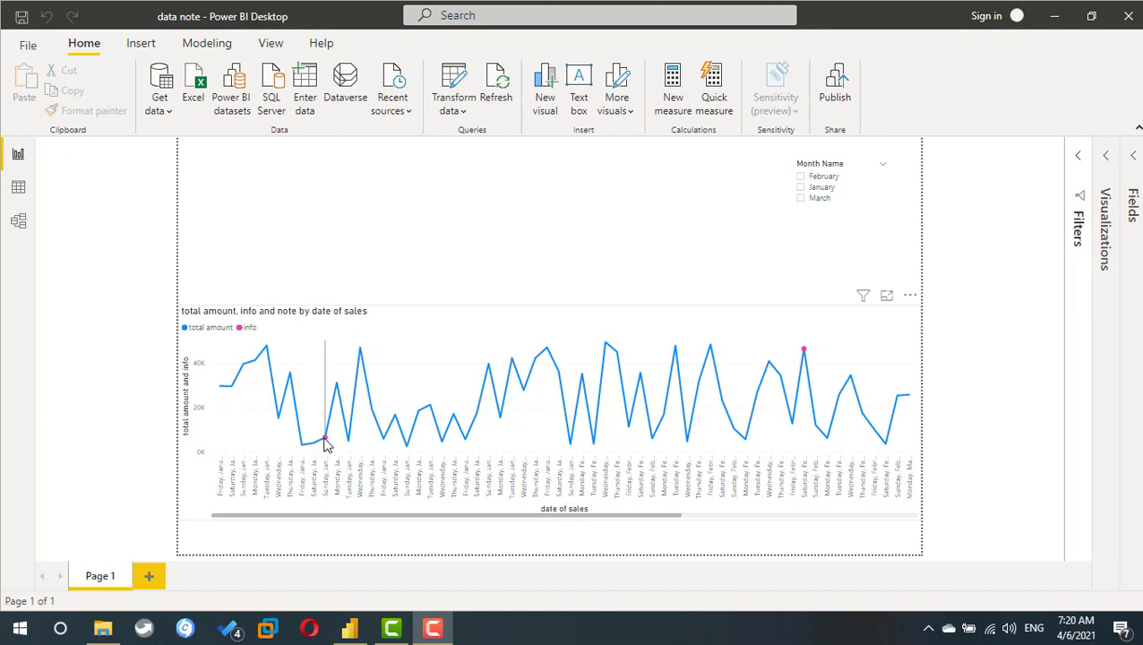
Check the finished report's Notes tooltip on the chart, then start a new blank report.
{"action": "mouse_move", "coordinate": [326, 443]}
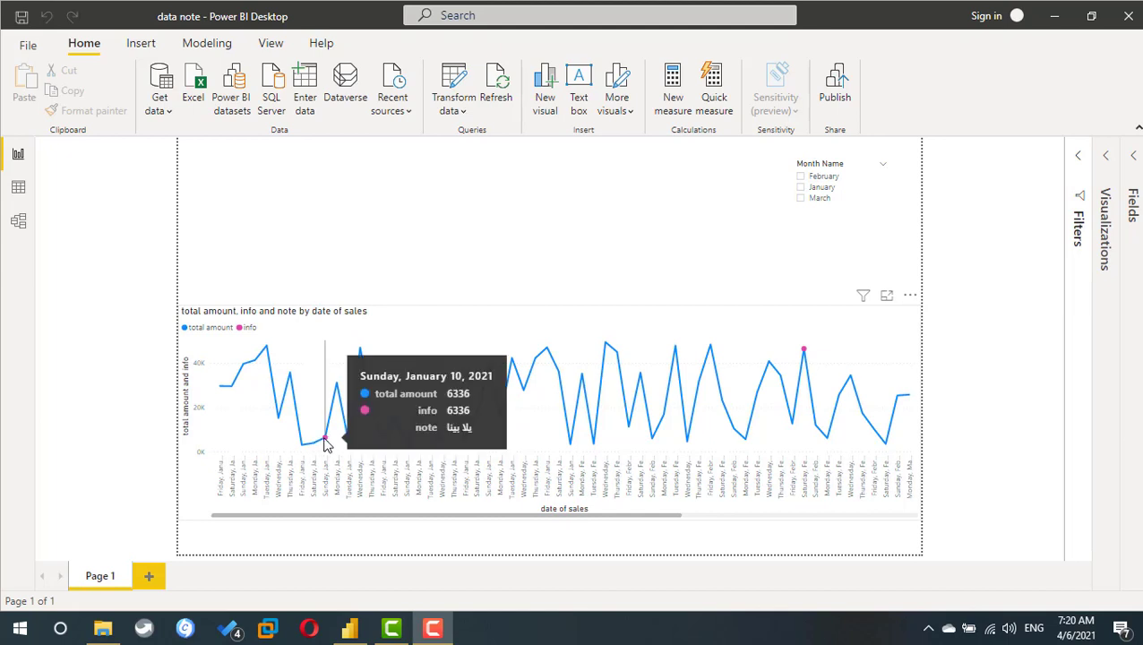
{"action": "mouse_move", "coordinate": [809, 357]}
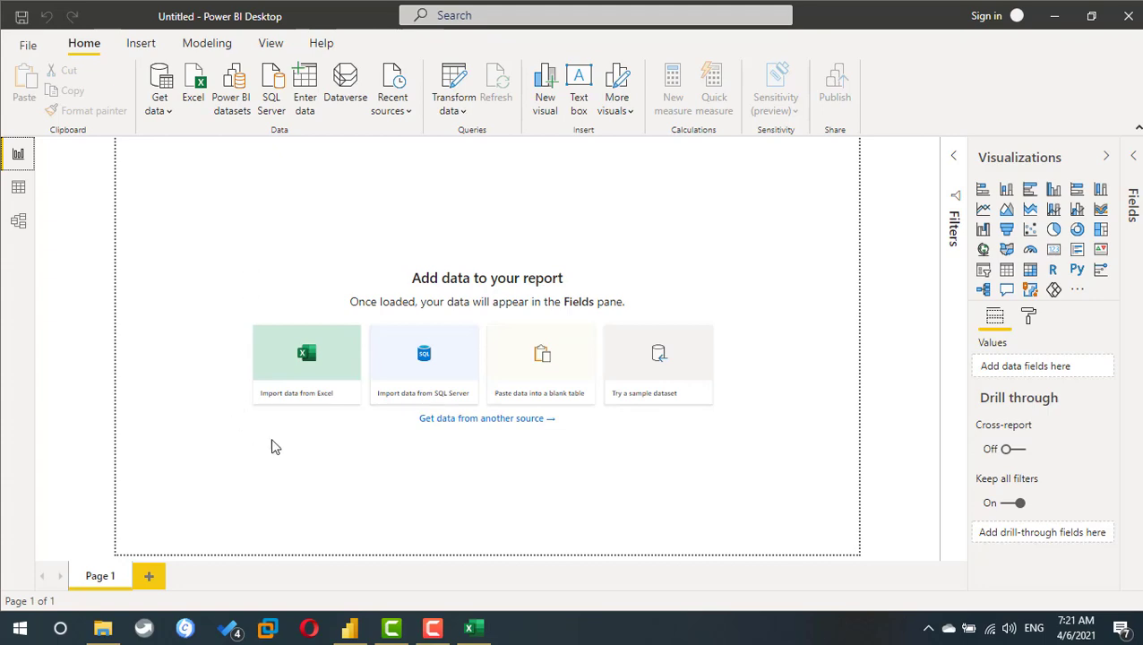
Review the sales days workbook's first date of sales and total amount values, then close Excel.
{"action": "left_click", "coordinate": [480, 633]}
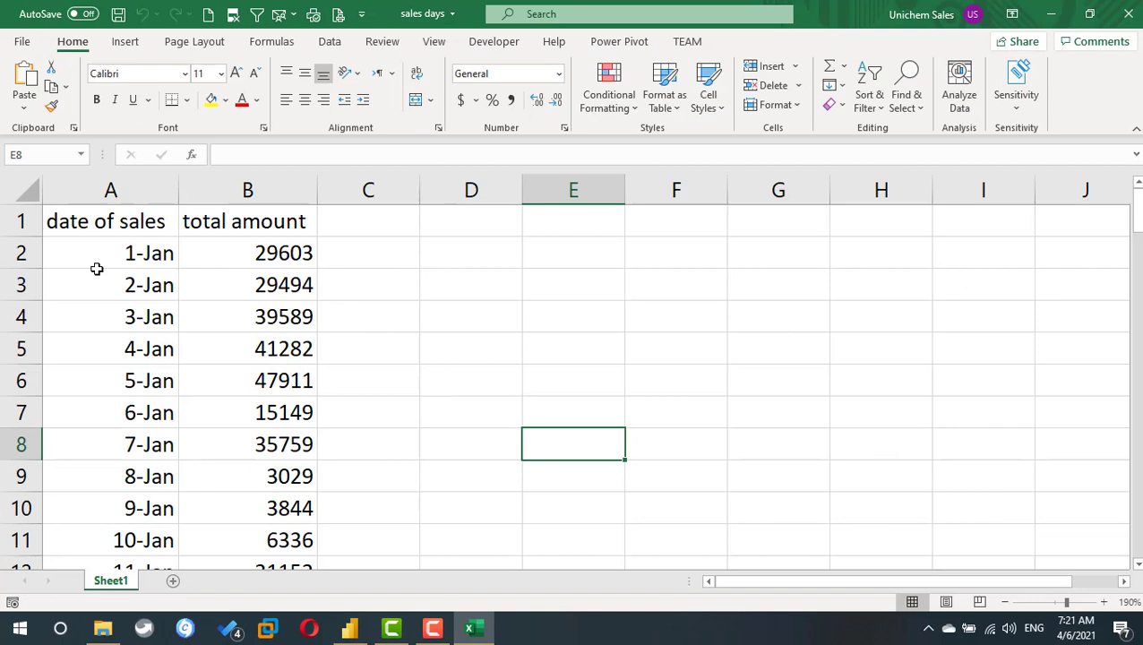
{"action": "left_click", "coordinate": [144, 254]}
{"action": "left_click", "coordinate": [251, 249]}
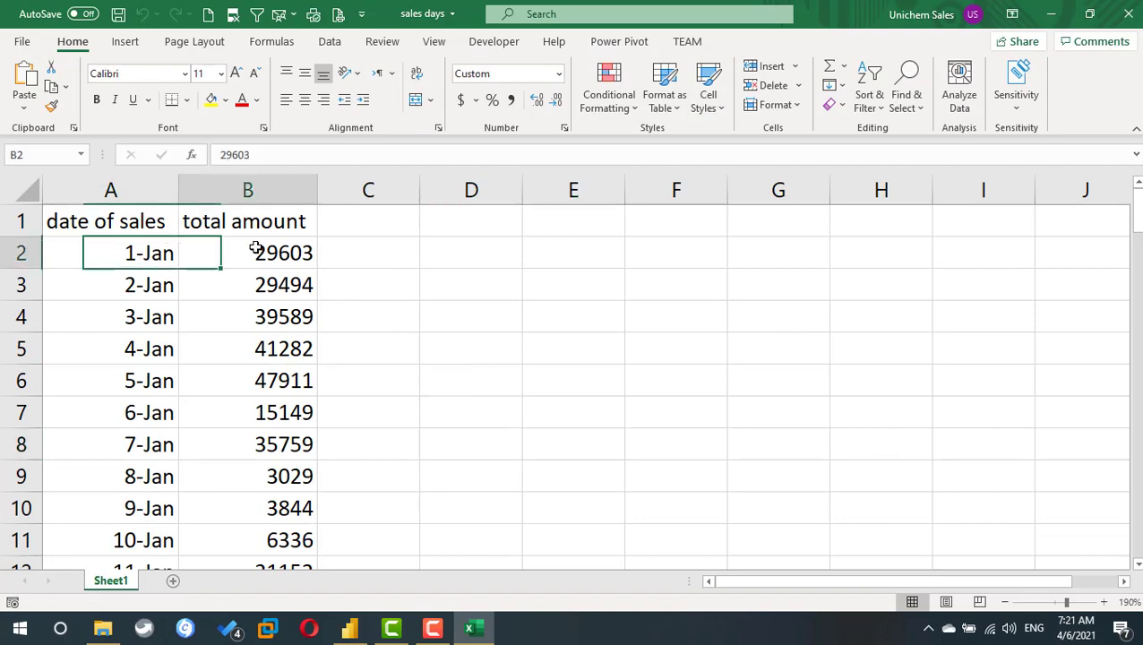
{"action": "left_click", "coordinate": [1123, 16]}
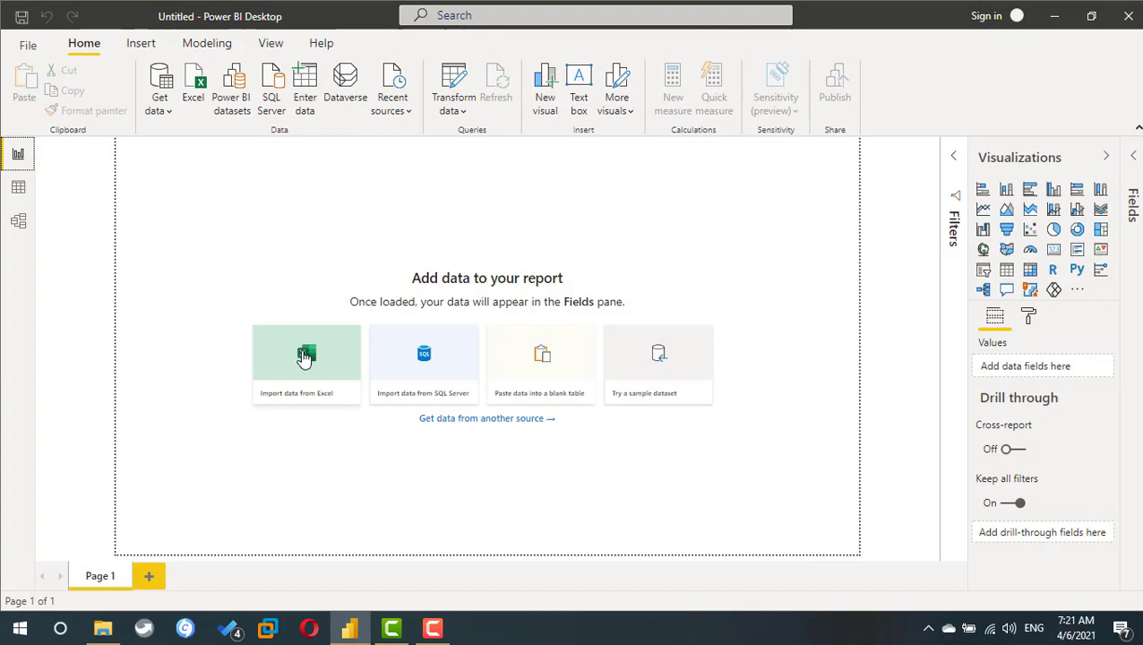
Import Sheet1 from the sales days.xlsx Excel workbook into the report.
{"action": "left_click", "coordinate": [305, 357]}
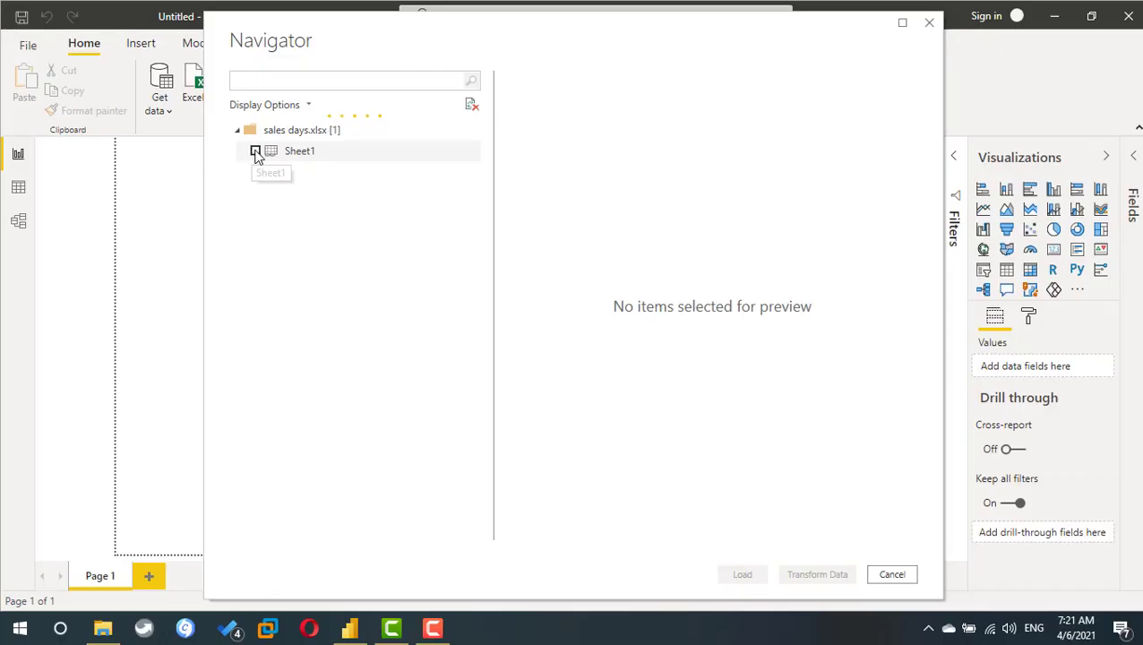
{"action": "left_click", "coordinate": [255, 152]}
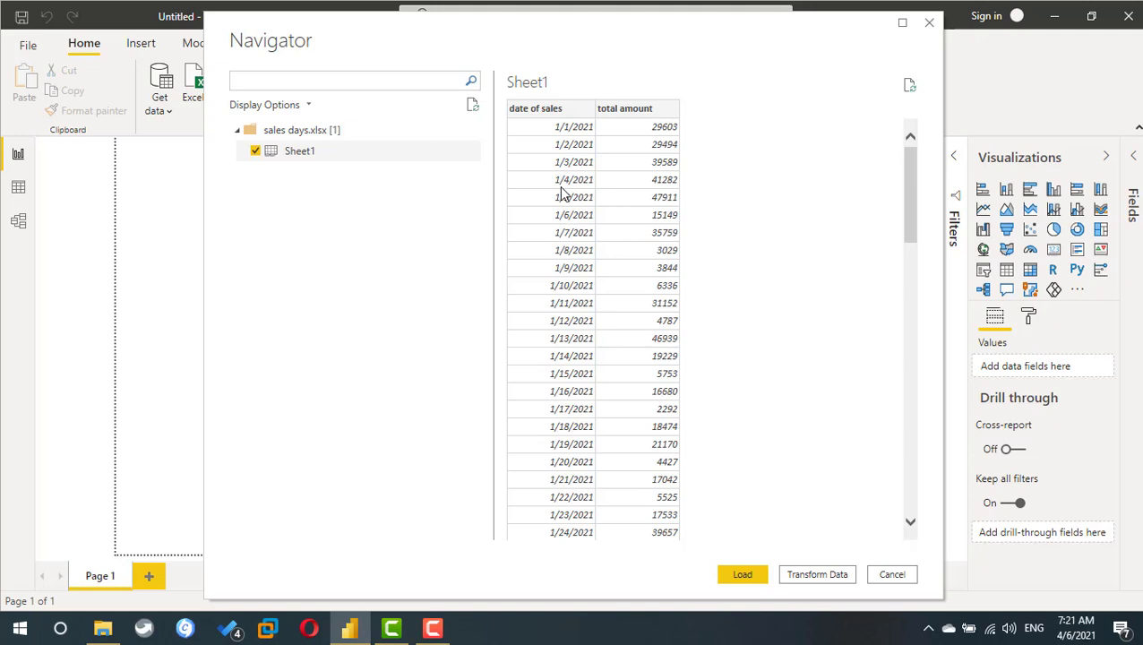
{"action": "left_click", "coordinate": [746, 573]}
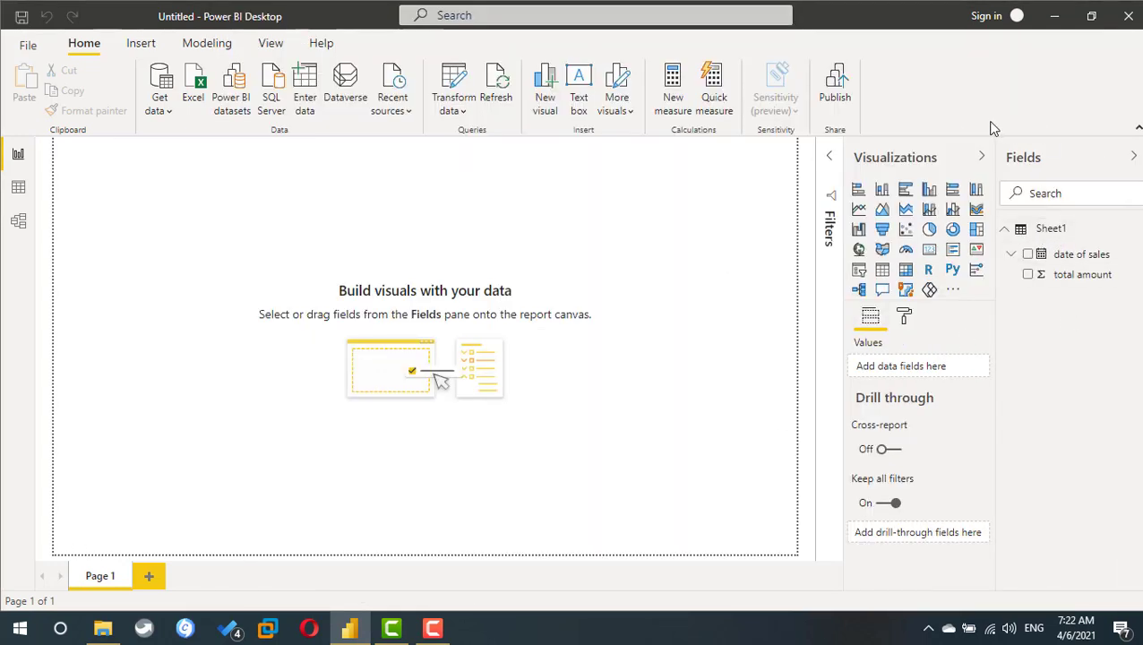
Add a line chart with date of sales on the axis and total amount as values.
{"action": "right_click", "coordinate": [1045, 233]}
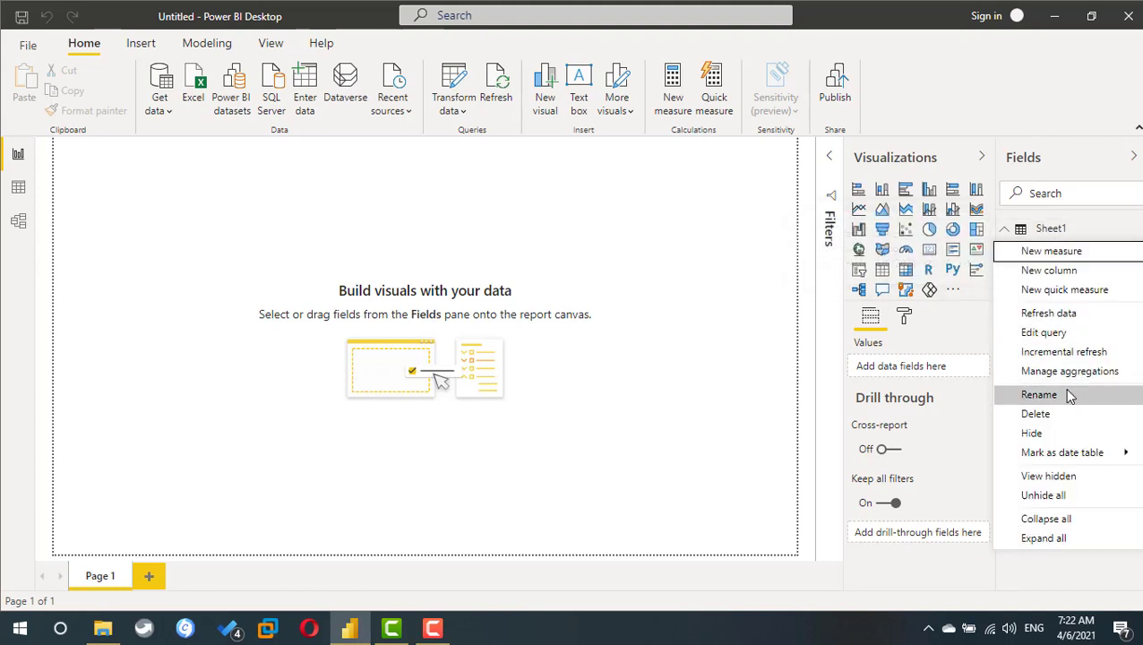
{"action": "left_click", "coordinate": [1057, 100]}
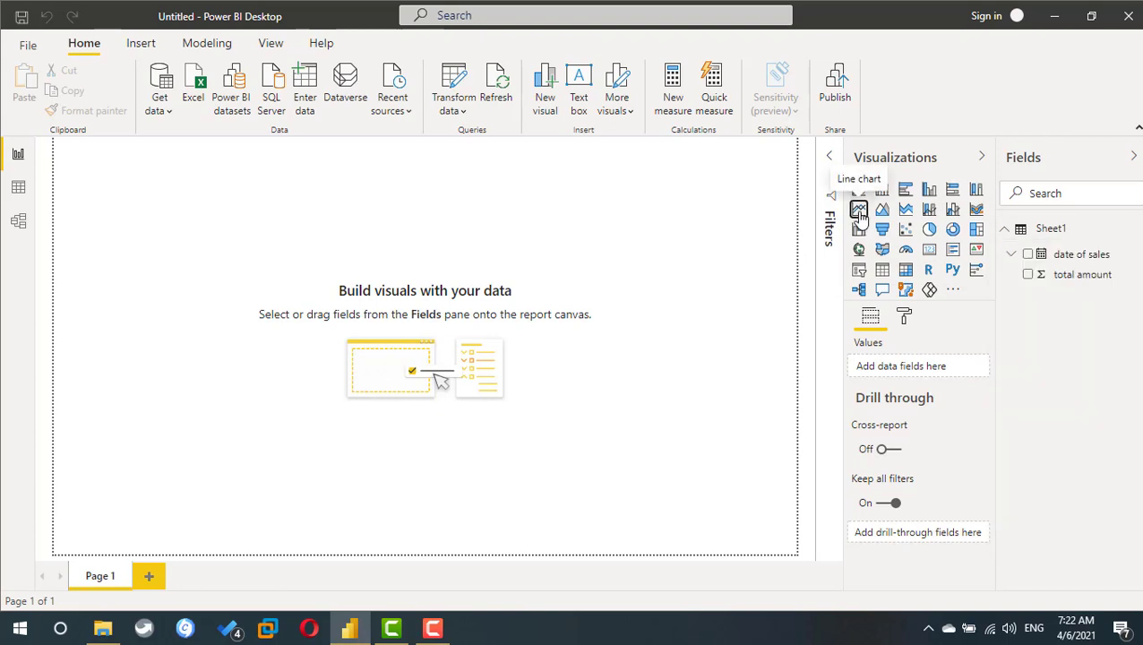
{"action": "left_click", "coordinate": [859, 212]}
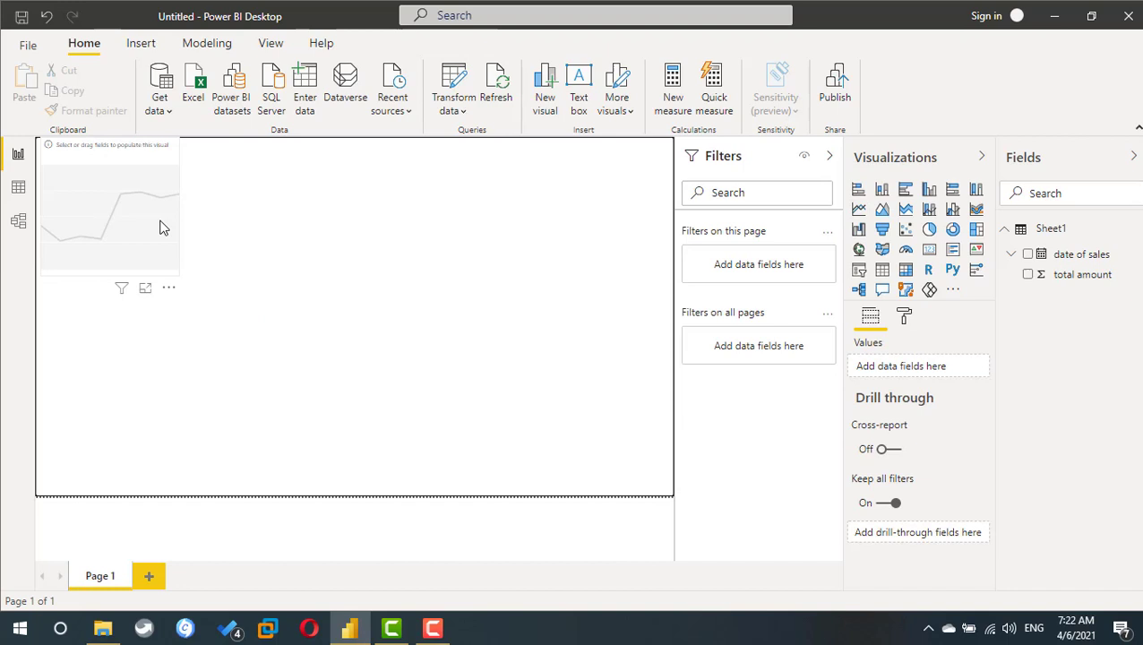
{"action": "left_click", "coordinate": [1030, 257]}
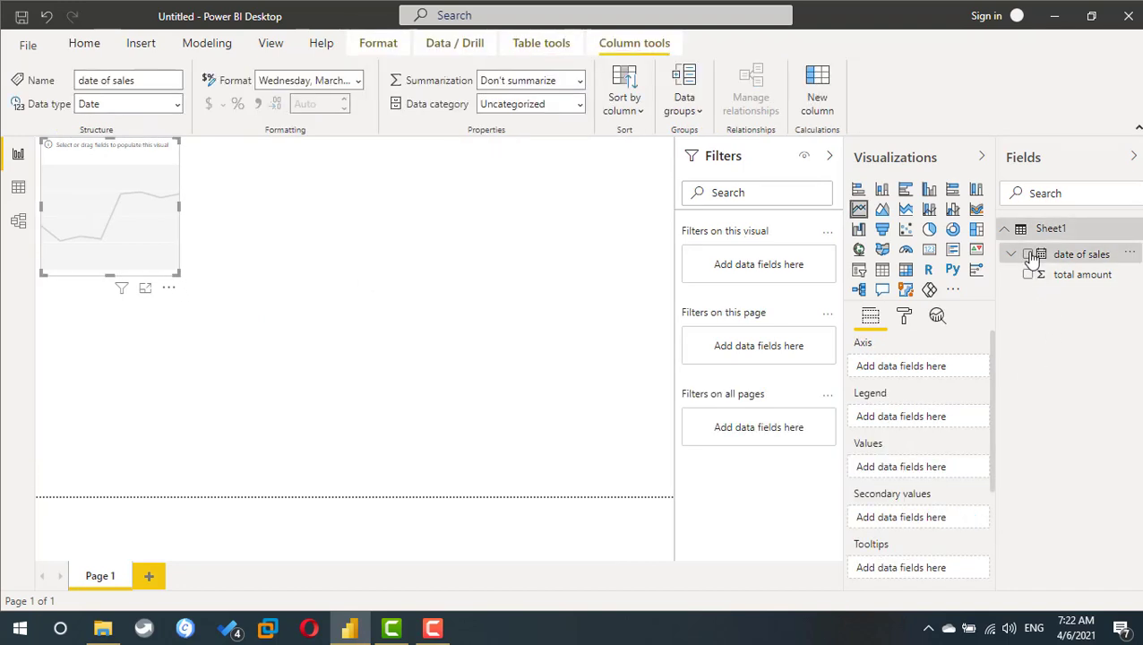
{"action": "left_click", "coordinate": [1029, 256]}
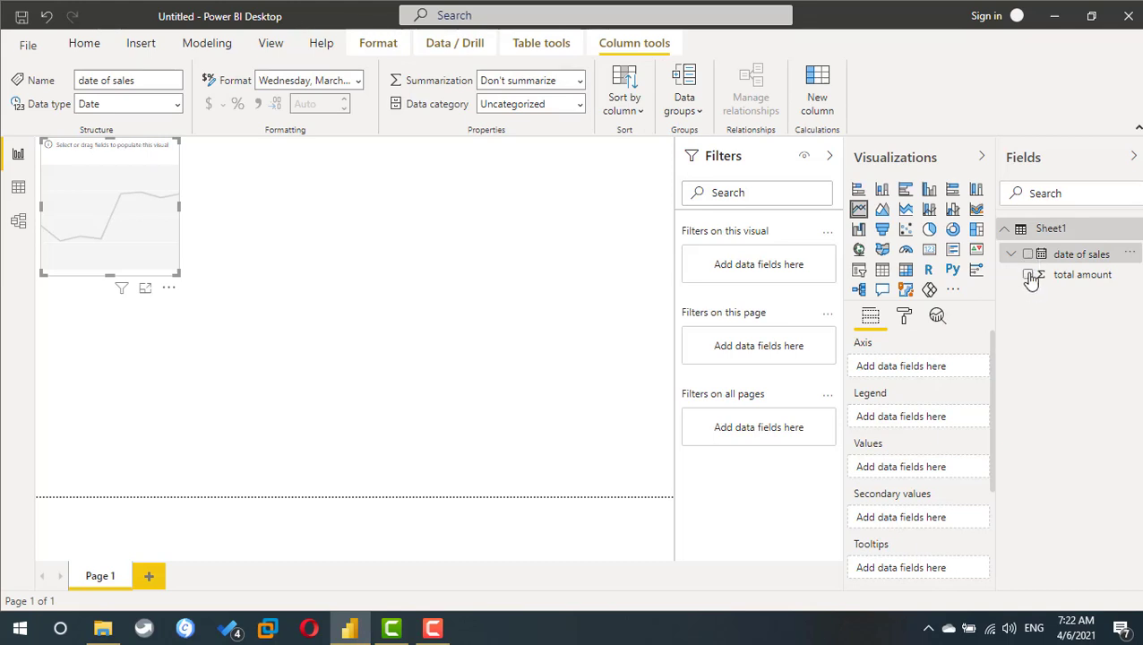
{"action": "left_click", "coordinate": [1030, 276]}
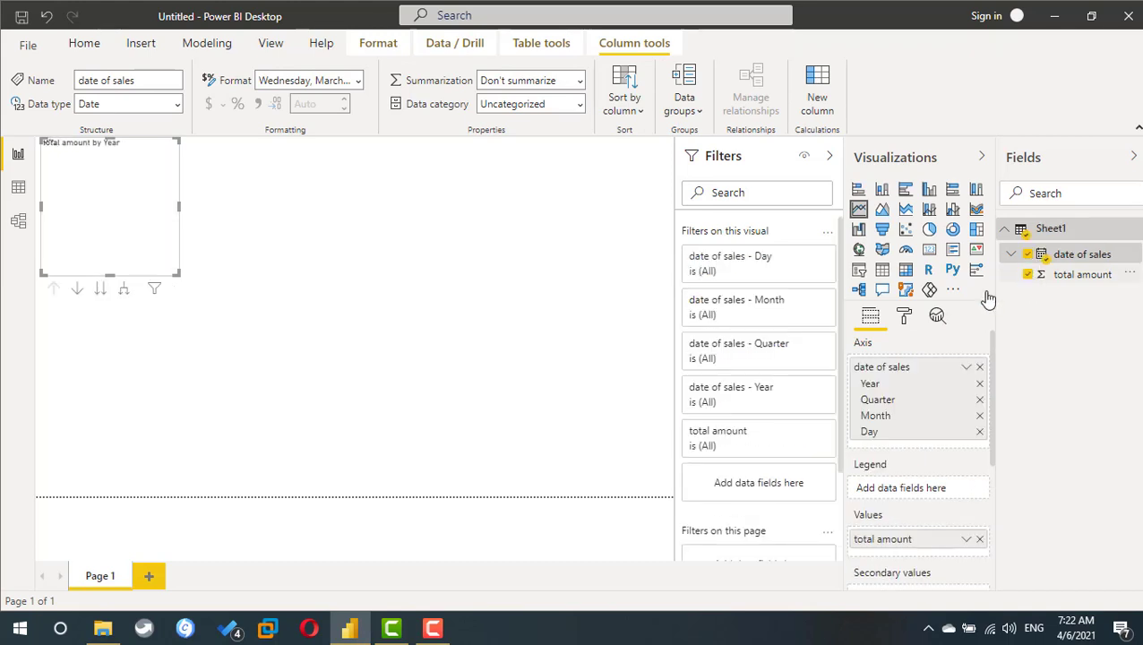
Enlarge the line chart and drop Year, Quarter and Month from its date axis, leaving Day.
{"action": "left_click_drag", "start_coordinate": [187, 281], "coordinate": [529, 401]}
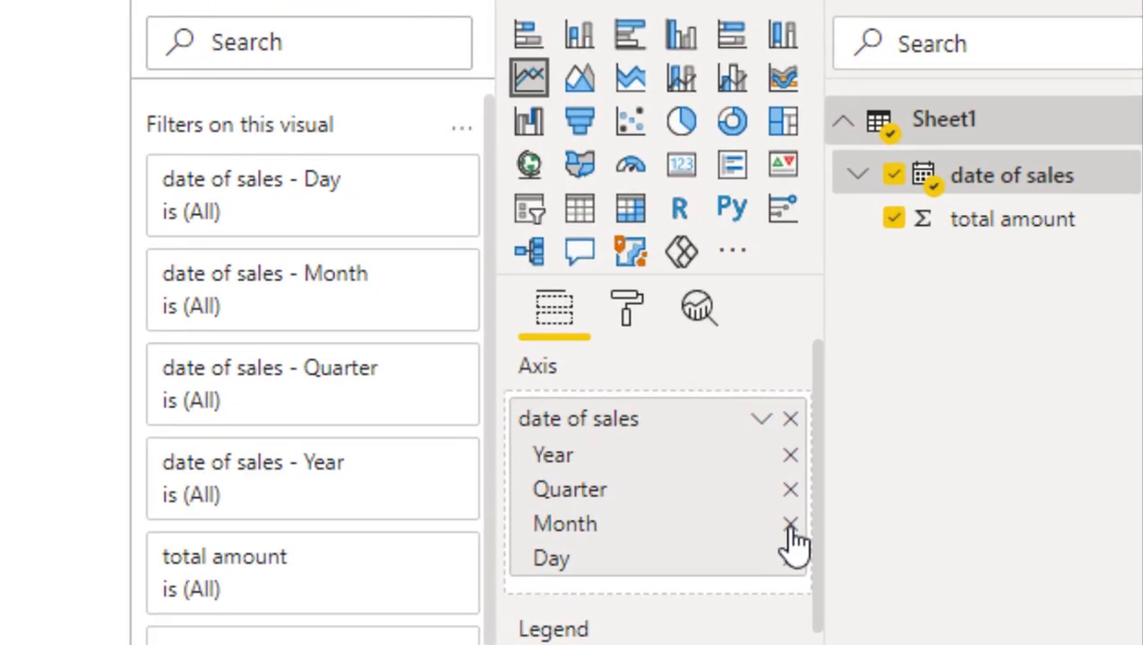
{"action": "left_click", "coordinate": [791, 455]}
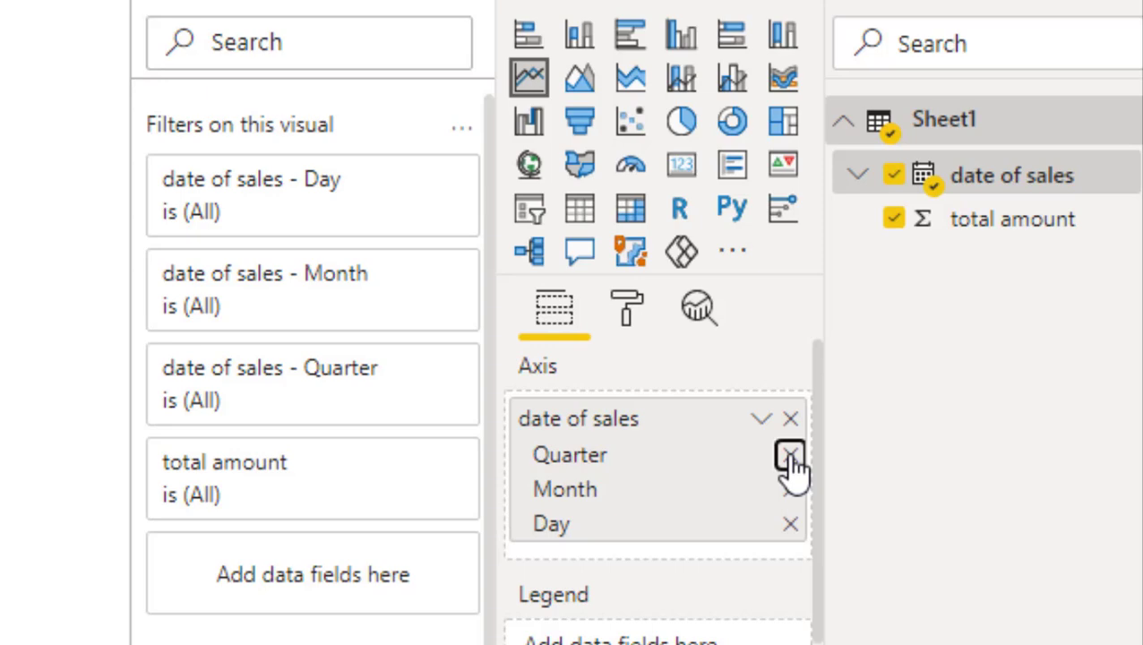
{"action": "left_click", "coordinate": [790, 455]}
{"action": "left_click", "coordinate": [791, 456]}
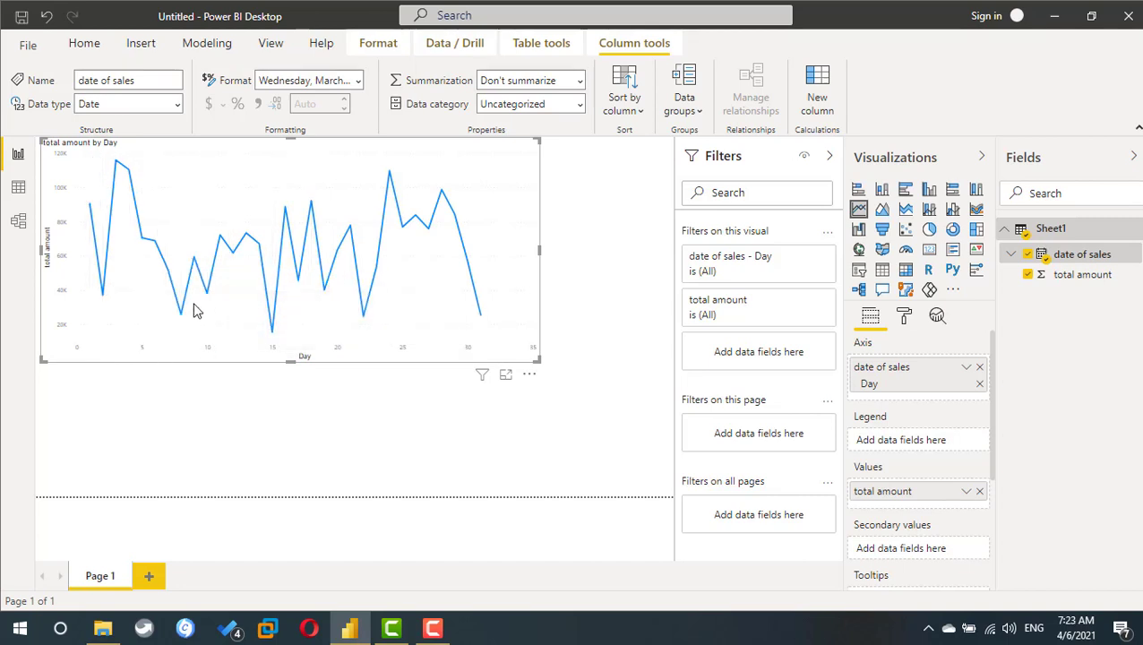
{"action": "mouse_move", "coordinate": [196, 265]}
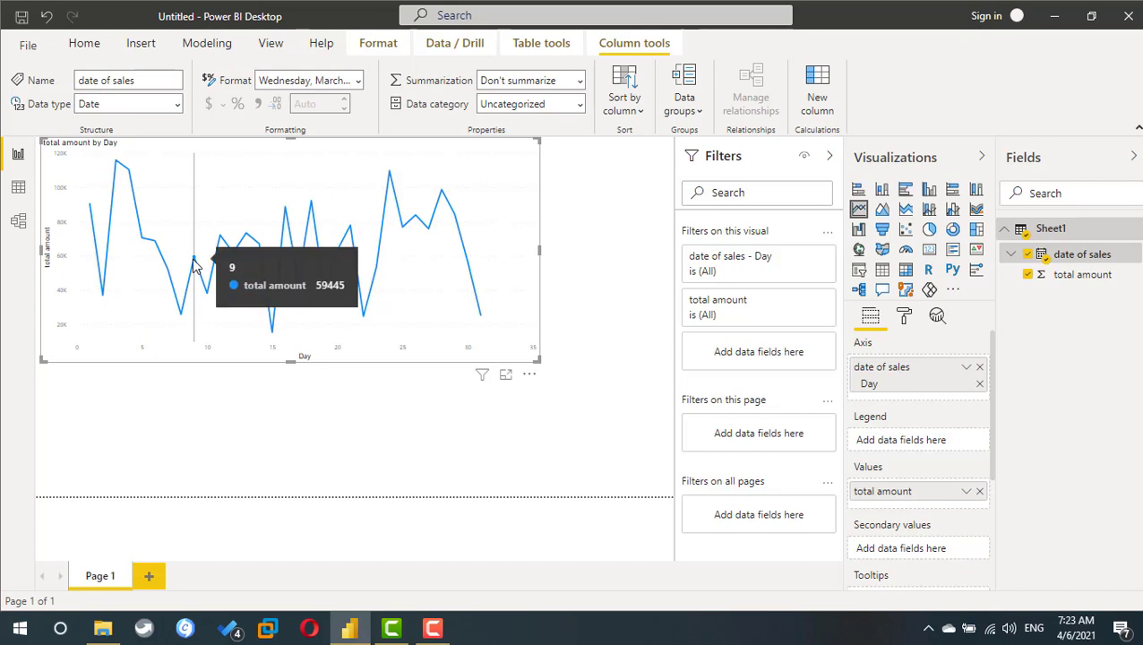
Set the line chart's X axis type to Categorical.
{"action": "left_click", "coordinate": [905, 317]}
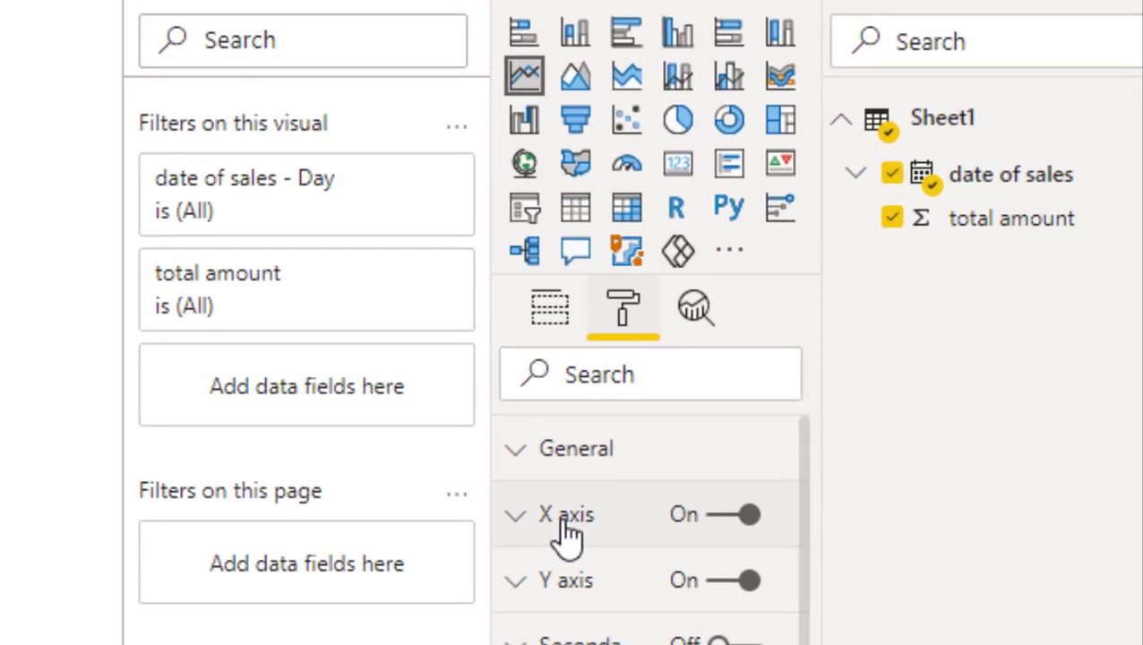
{"action": "left_click", "coordinate": [524, 518]}
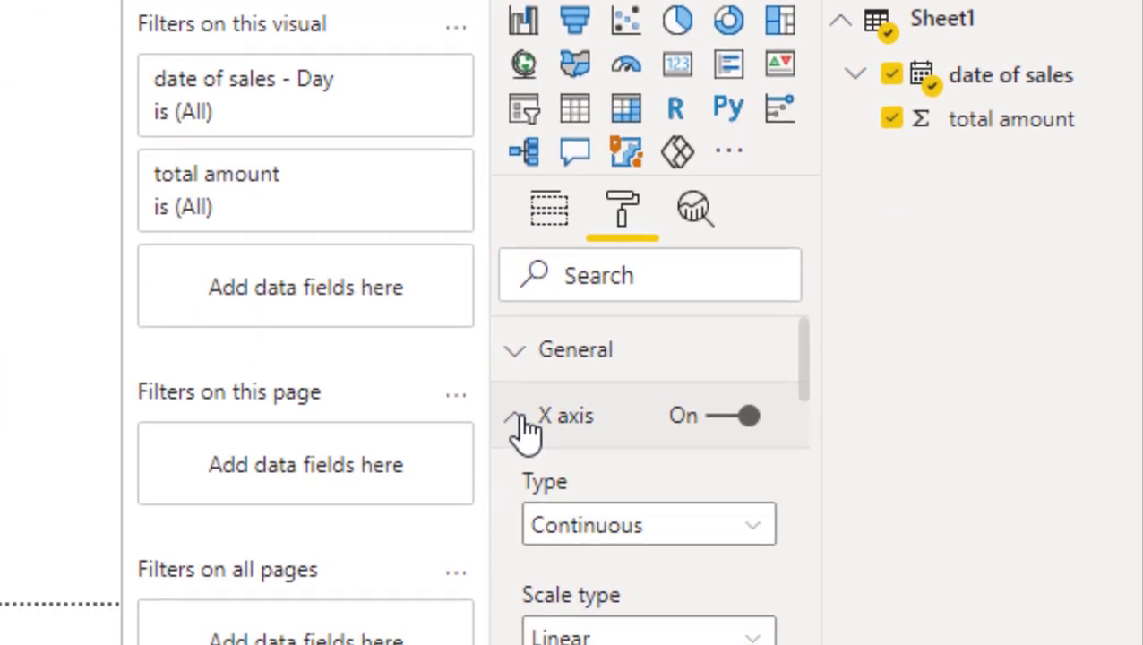
{"action": "left_click", "coordinate": [647, 527]}
{"action": "left_click", "coordinate": [634, 611]}
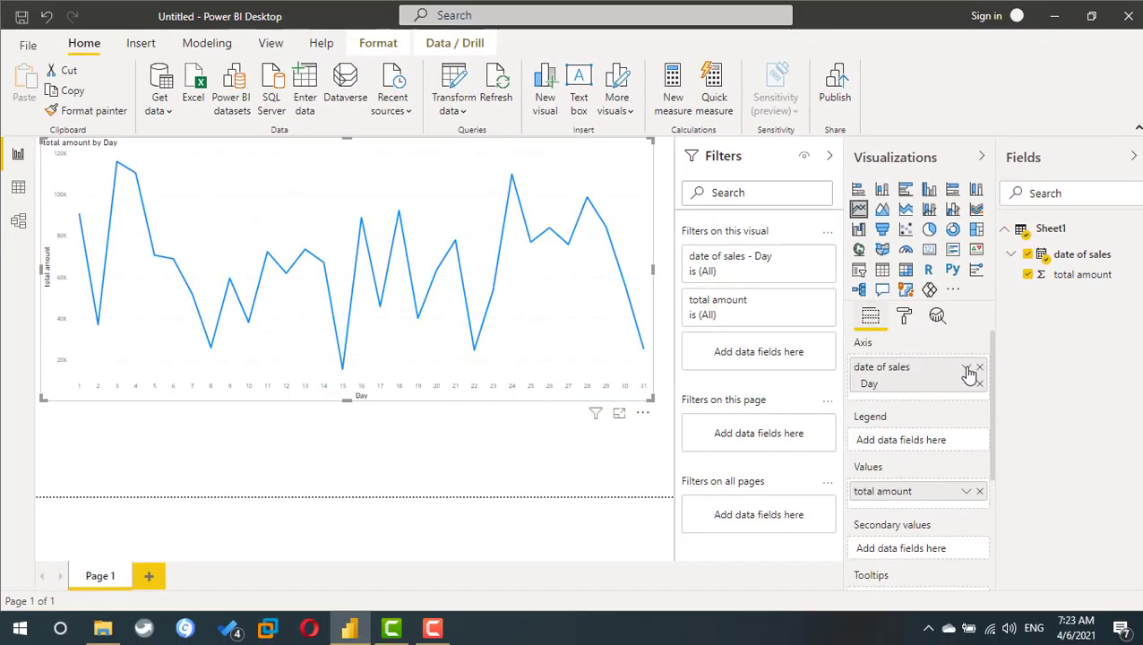
Use plain date of sales instead of the Date Hierarchy on the axis and enlarge the chart.
{"action": "left_click", "coordinate": [966, 368]}
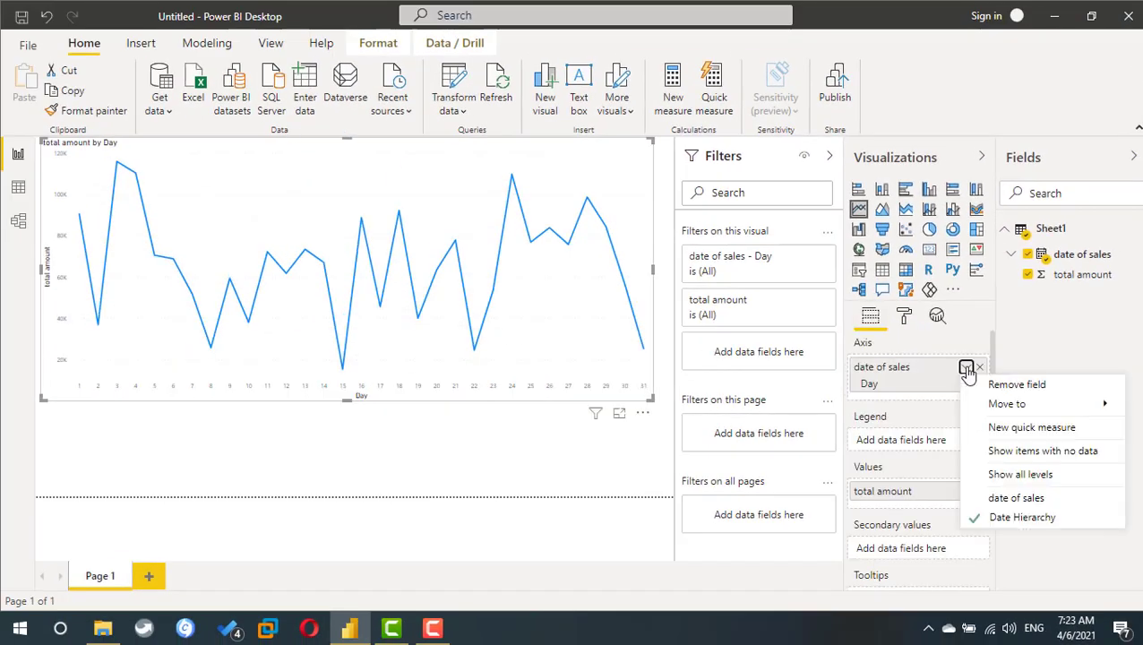
{"action": "left_click", "coordinate": [1038, 498]}
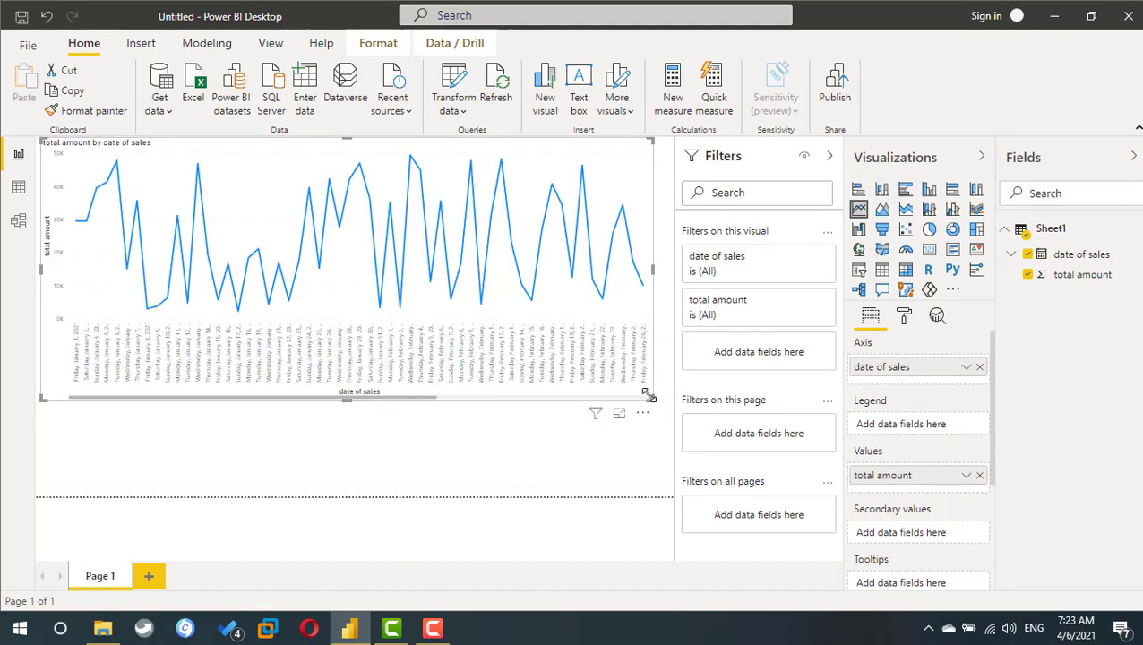
{"action": "left_click_drag", "start_coordinate": [660, 438], "coordinate": [673, 459]}
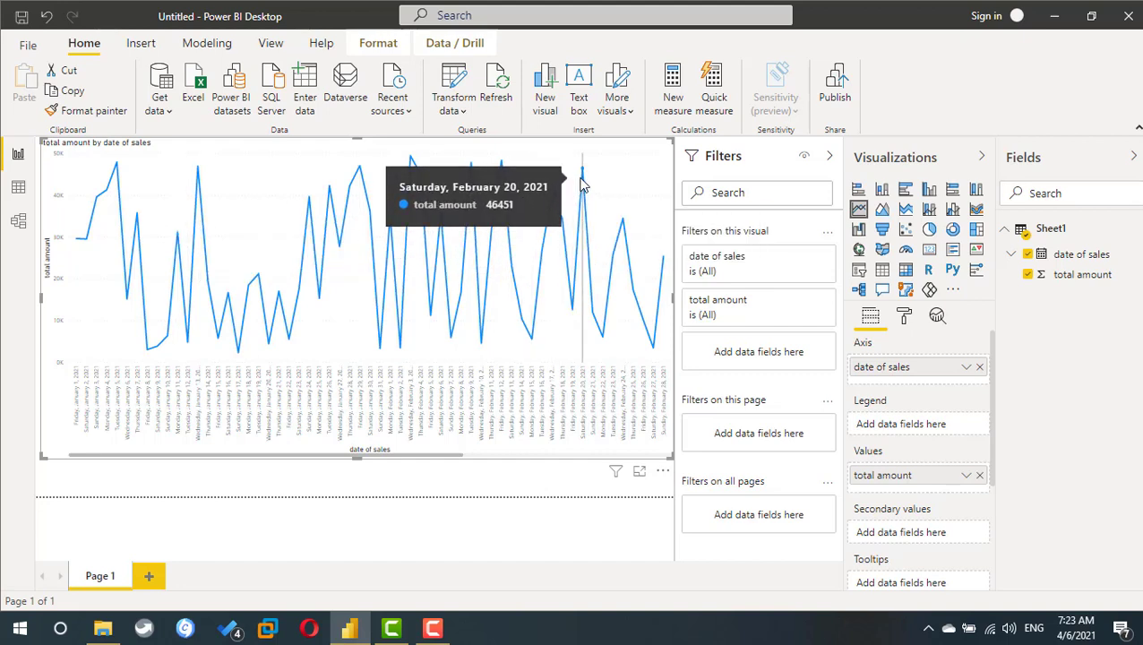
Collapse the Filters pane, shrink the line chart and move it lower on the page.
{"action": "left_click", "coordinate": [831, 157]}
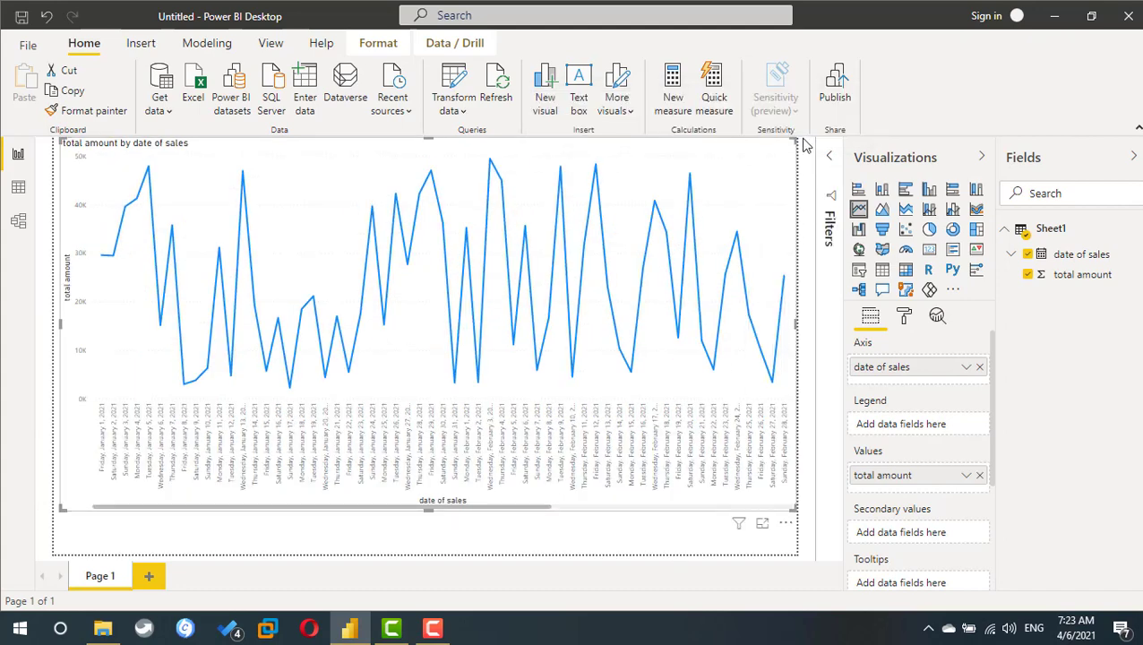
{"action": "left_click_drag", "start_coordinate": [756, 459], "coordinate": [703, 403]}
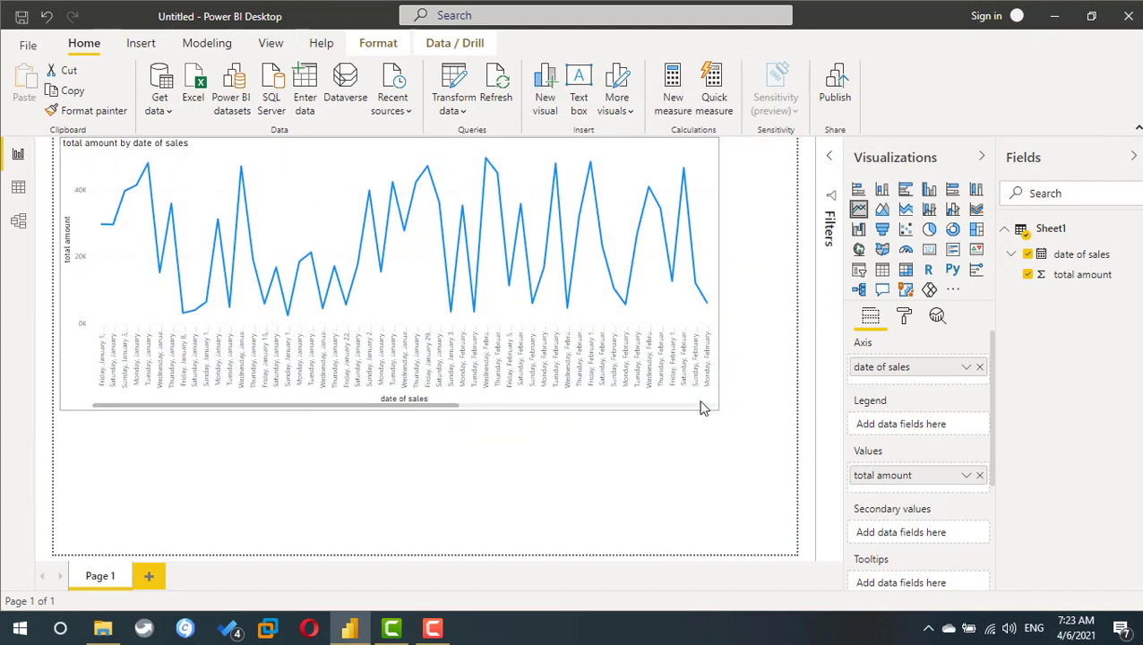
{"action": "left_click", "coordinate": [515, 401]}
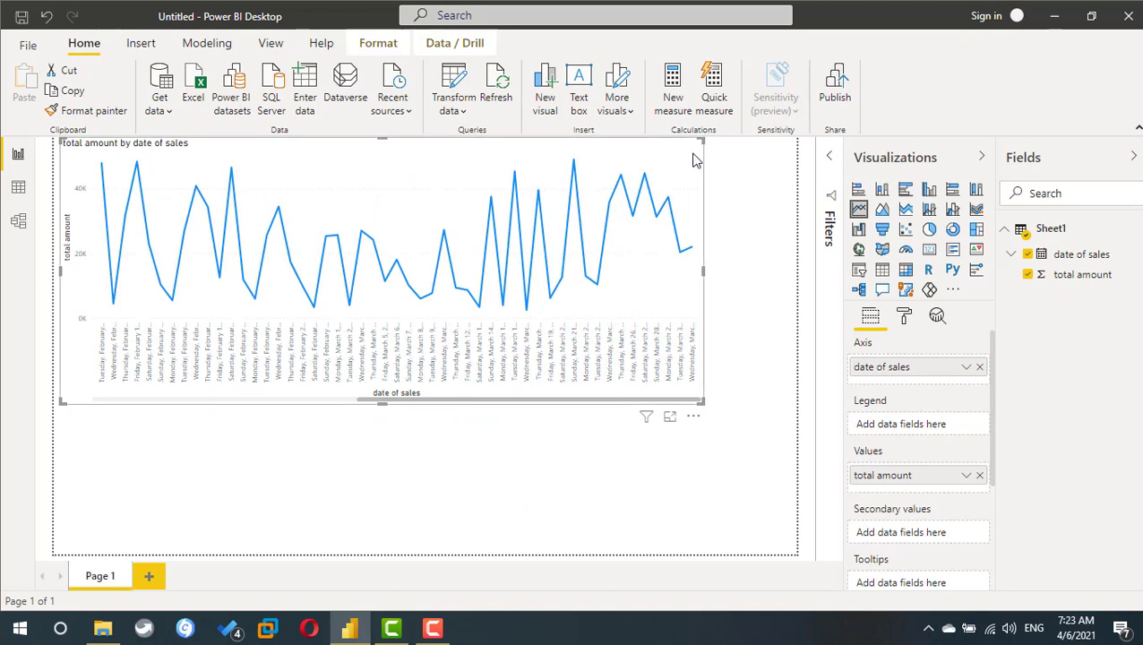
{"action": "left_click_drag", "start_coordinate": [692, 159], "coordinate": [690, 259]}
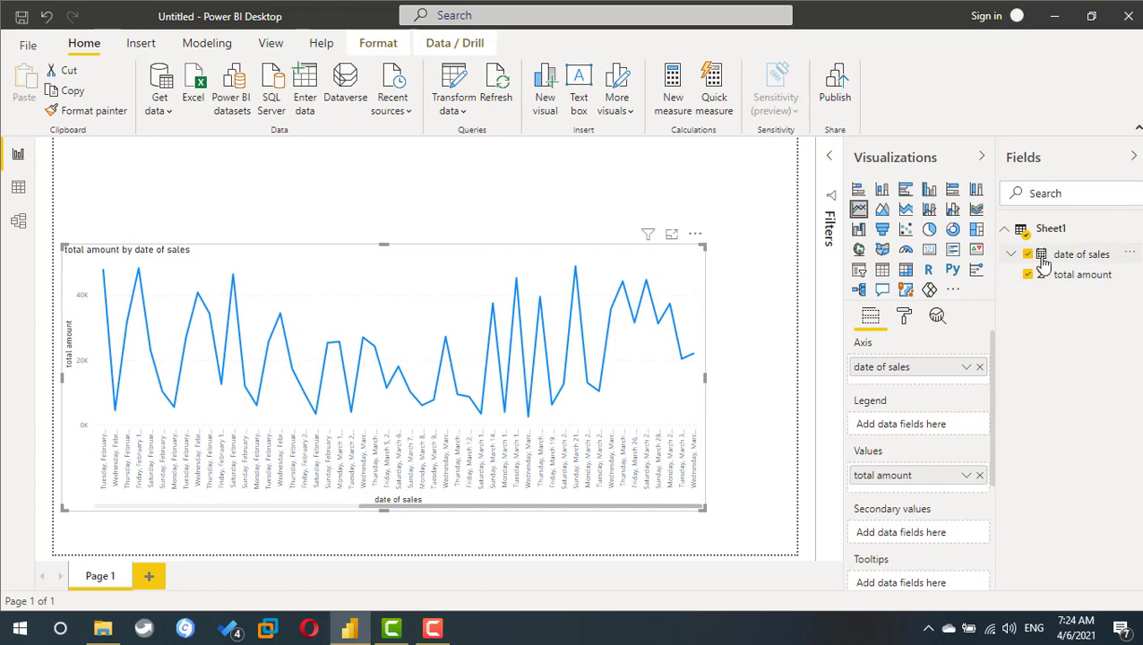
{"action": "left_click", "coordinate": [739, 182]}
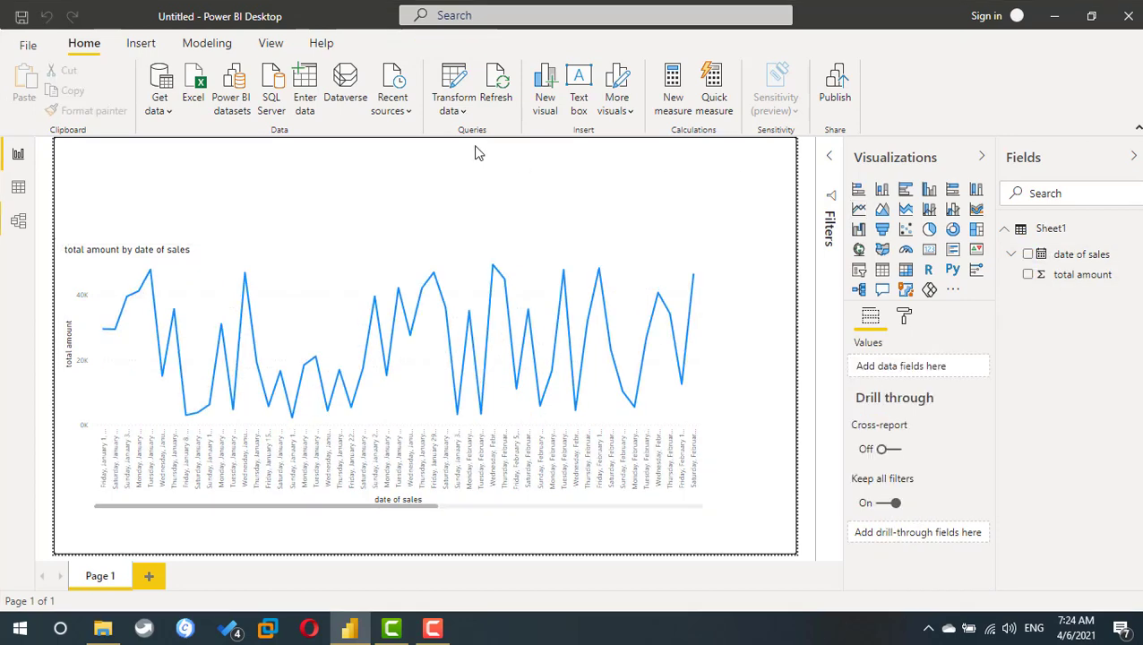
{"action": "left_click", "coordinate": [454, 113]}
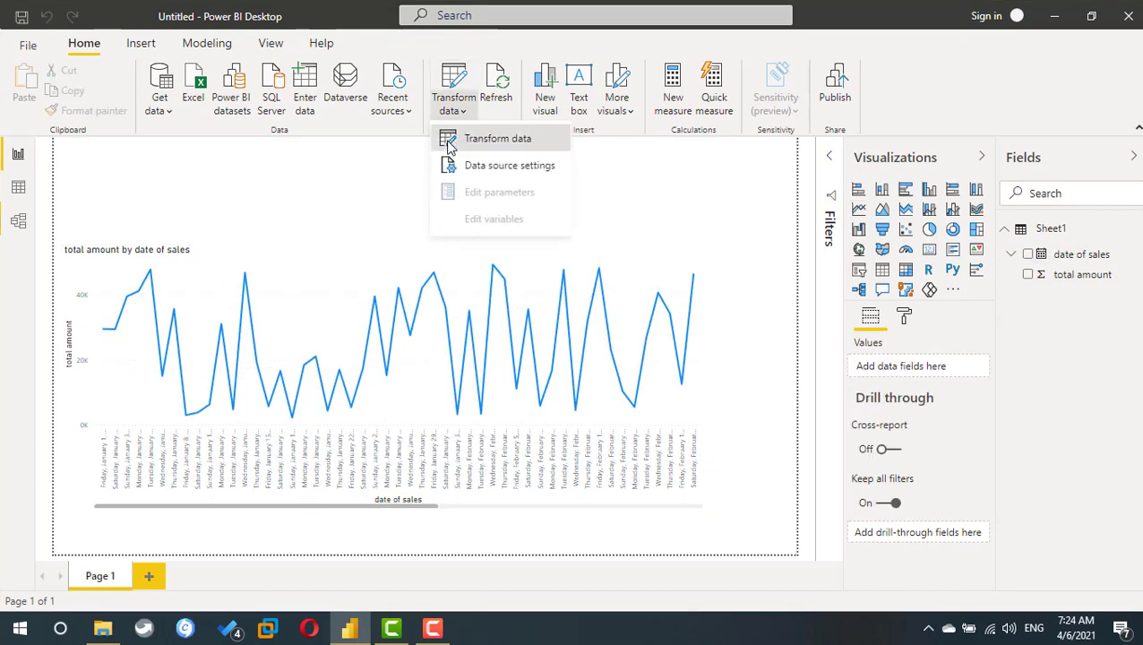
In Power Query Editor, add a Name of Month column derived from date of sales.
{"action": "left_click", "coordinate": [448, 139]}
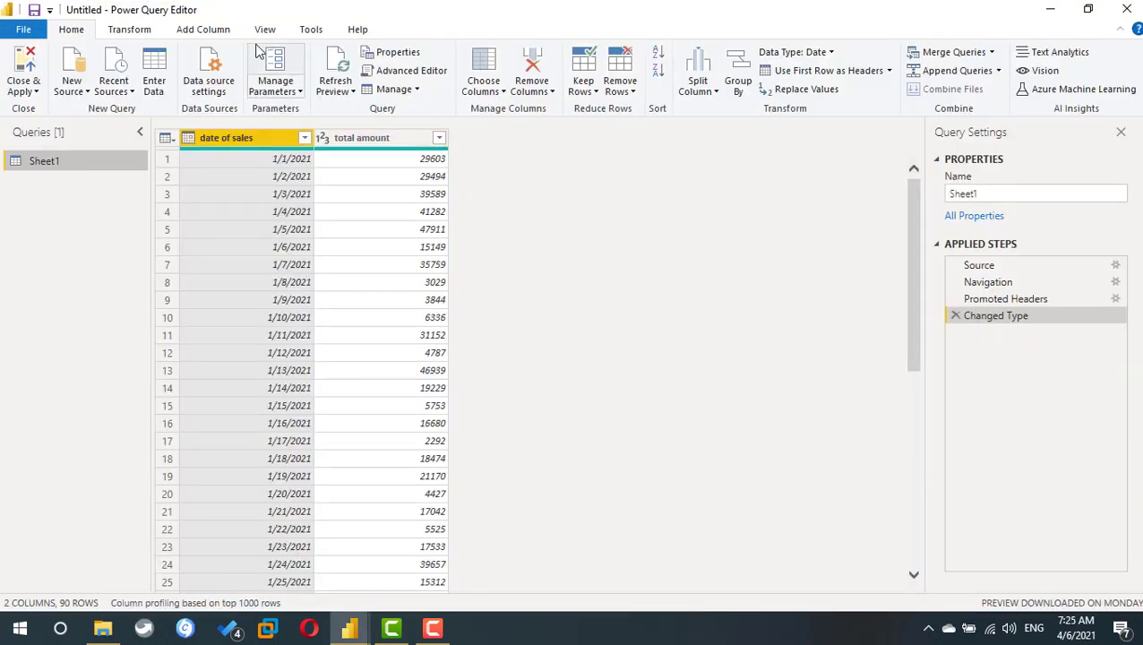
{"action": "left_click", "coordinate": [224, 34]}
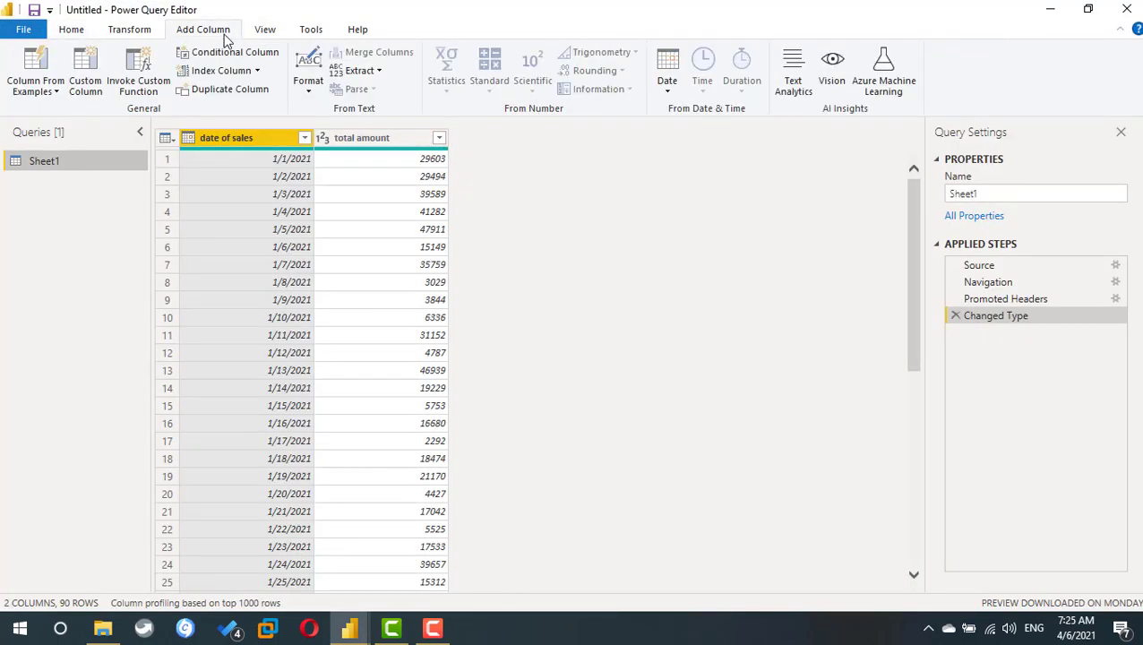
{"action": "left_click", "coordinate": [668, 93]}
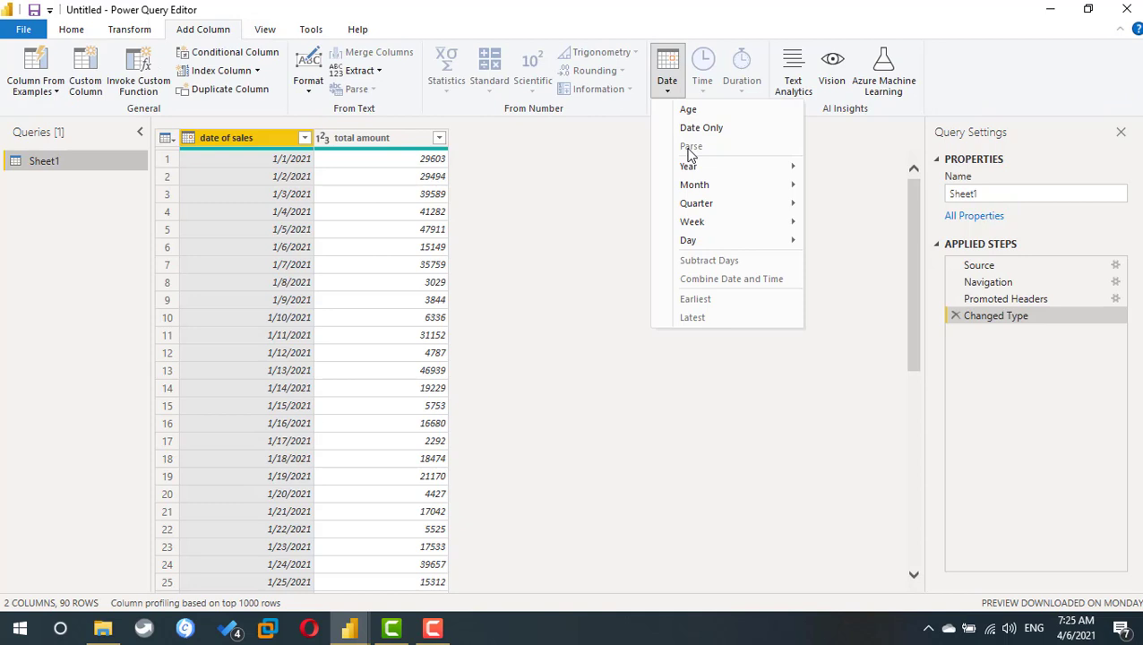
{"action": "mouse_move", "coordinate": [709, 188]}
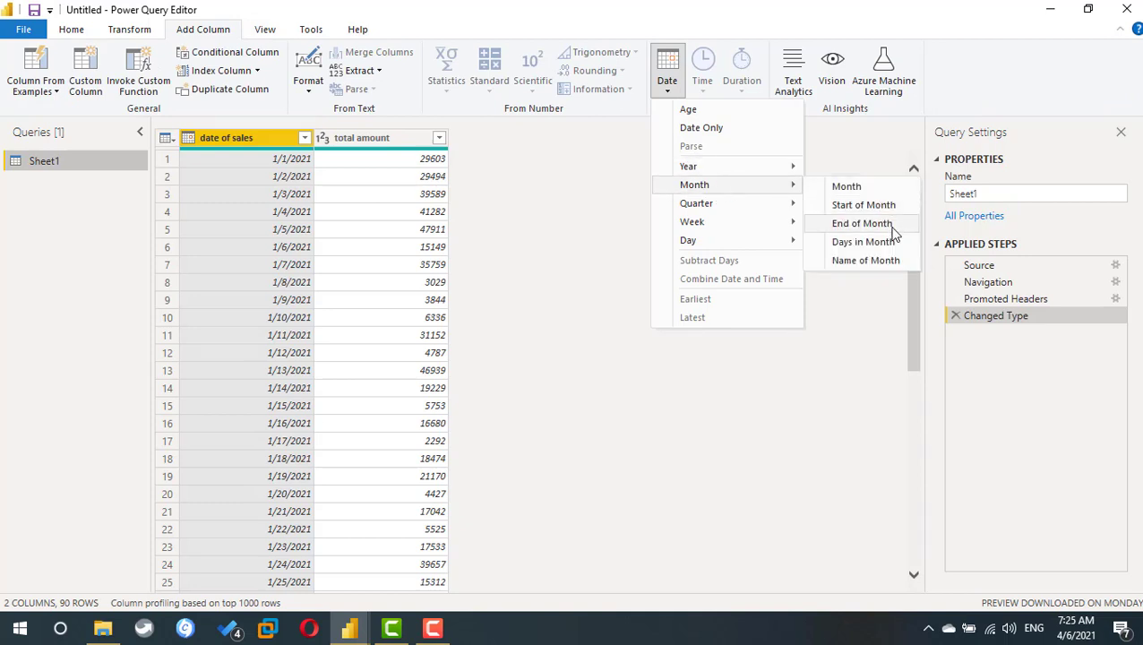
{"action": "left_click", "coordinate": [896, 262]}
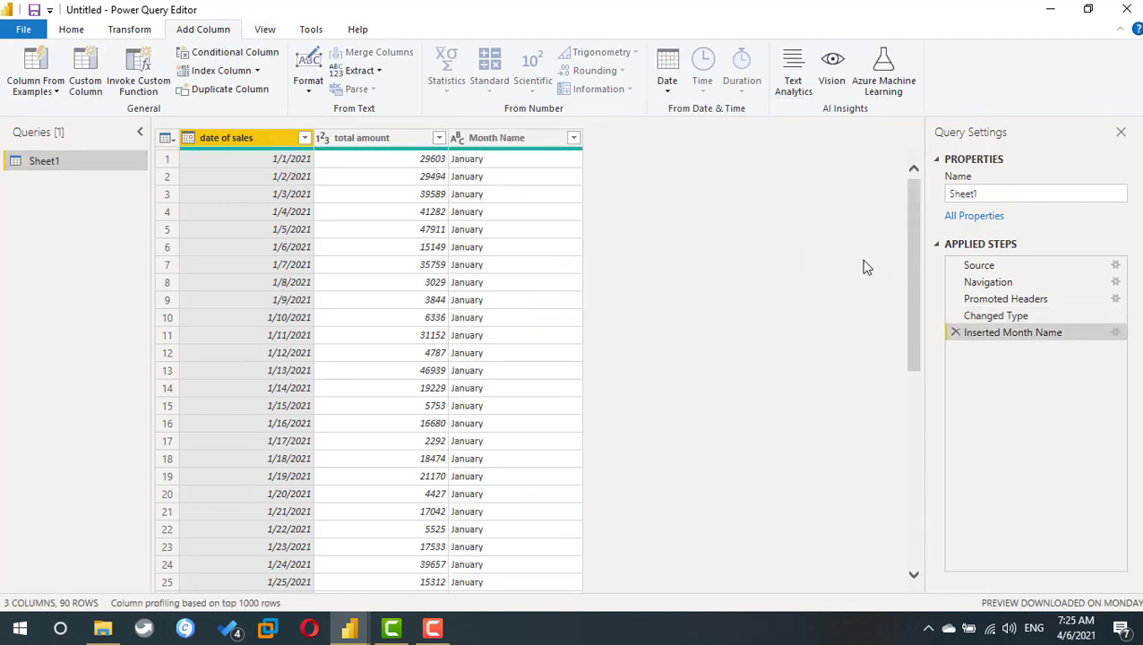
{"action": "left_click", "coordinate": [72, 30]}
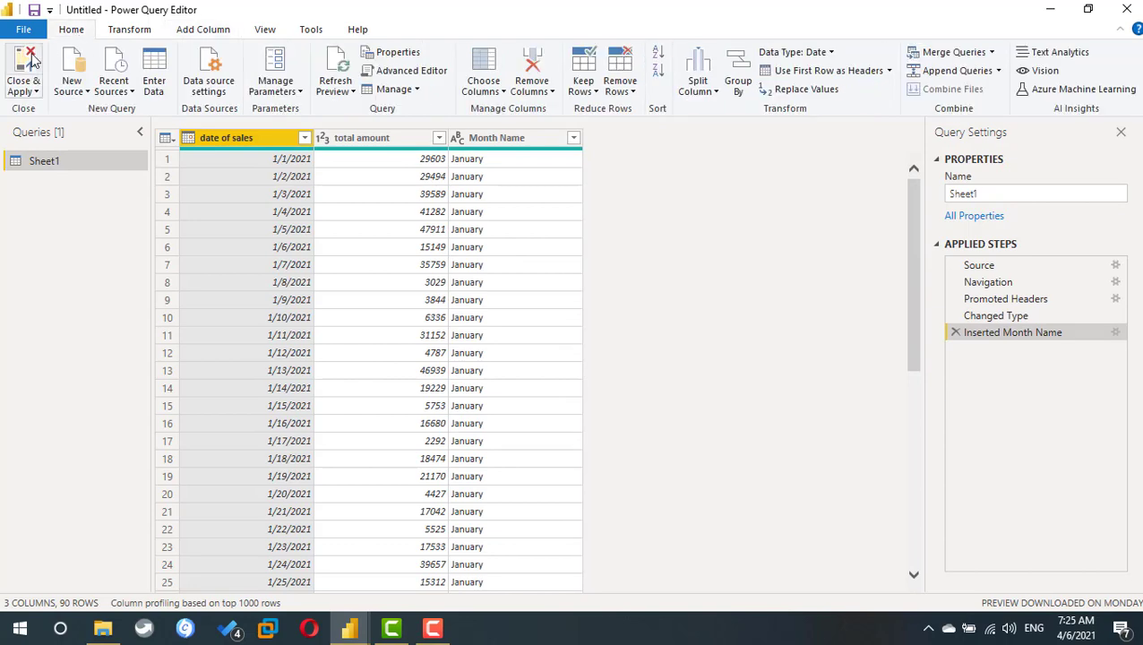
Apply the query changes and add a small top-left Month Name slicer filtered to February.
{"action": "left_click", "coordinate": [30, 63]}
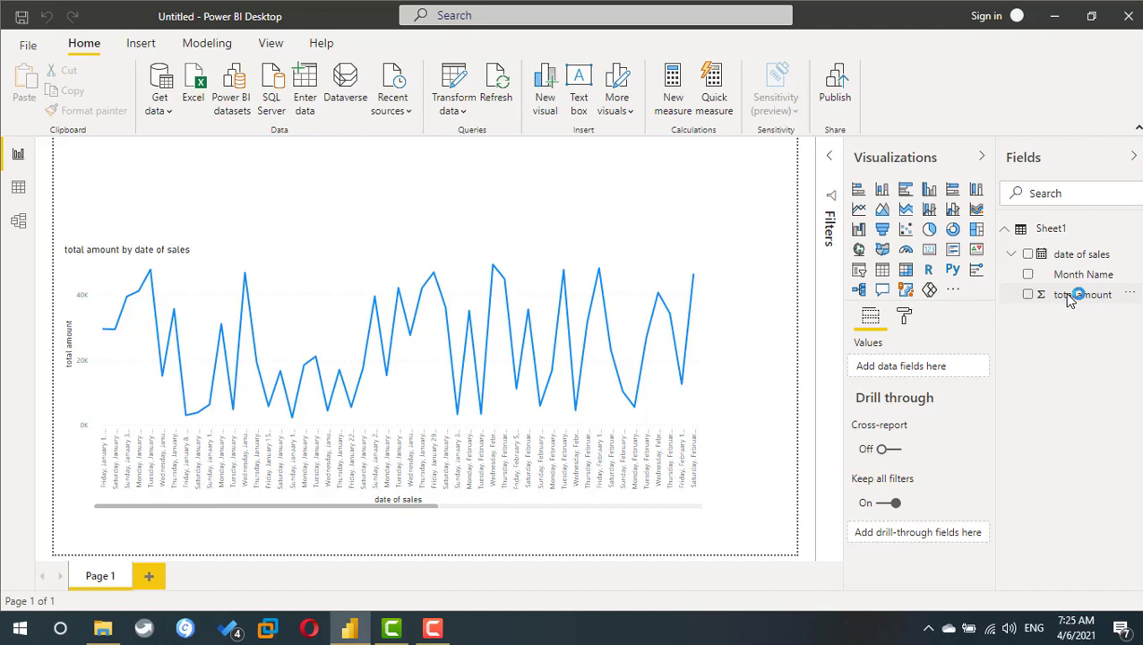
{"action": "left_click", "coordinate": [858, 272]}
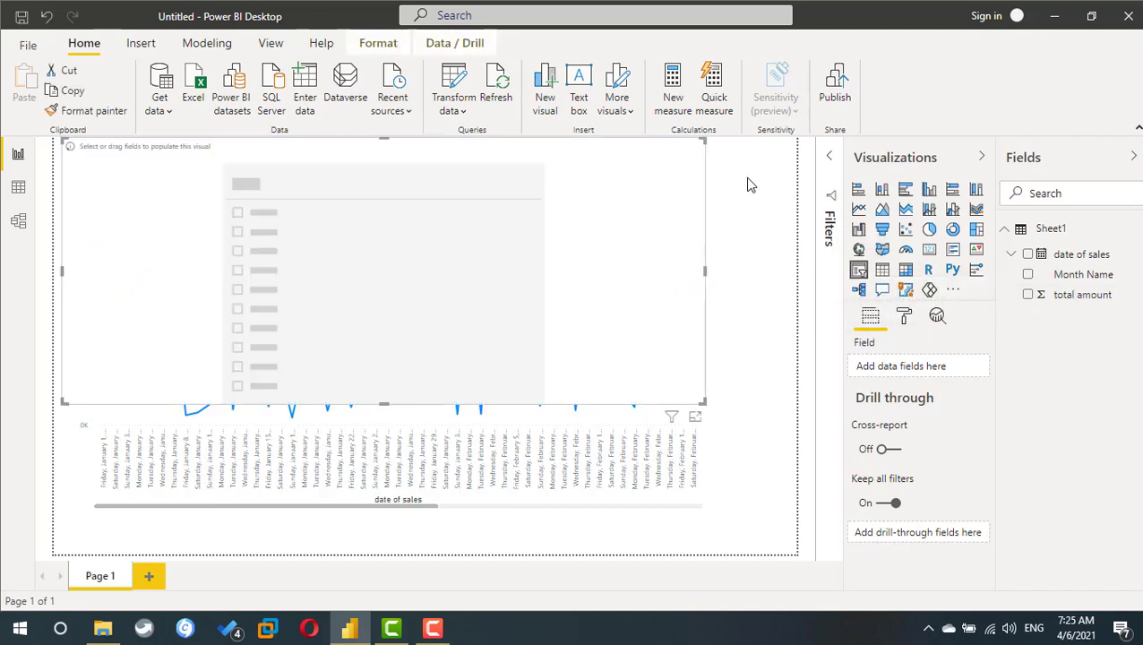
{"action": "left_click_drag", "start_coordinate": [702, 401], "coordinate": [265, 220]}
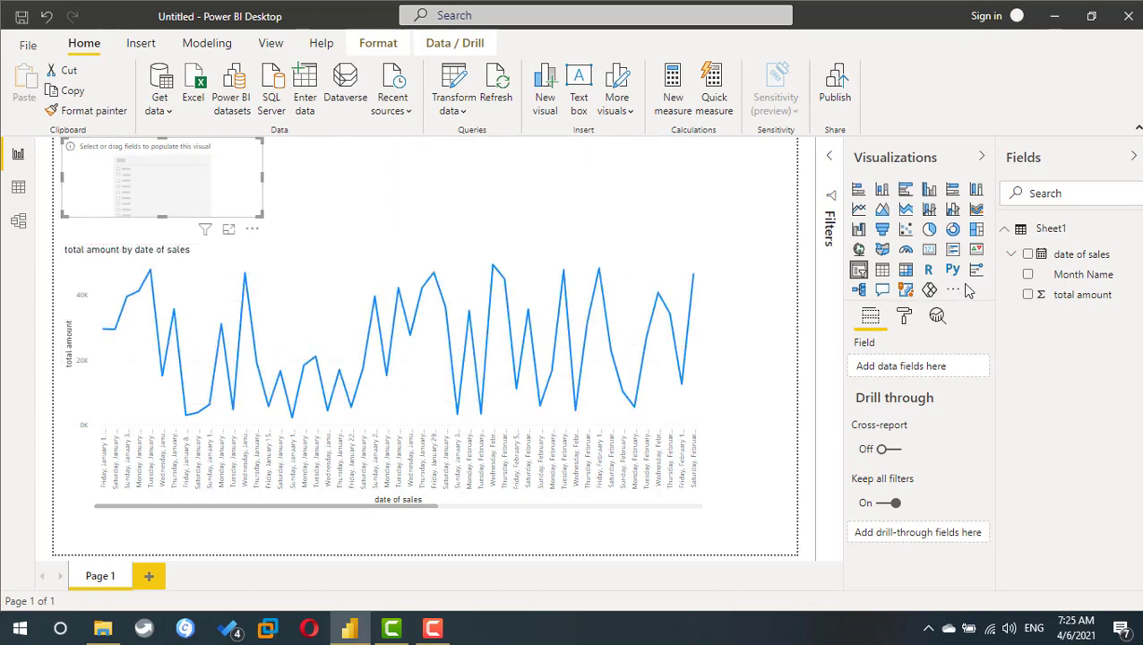
{"action": "left_click", "coordinate": [1028, 277]}
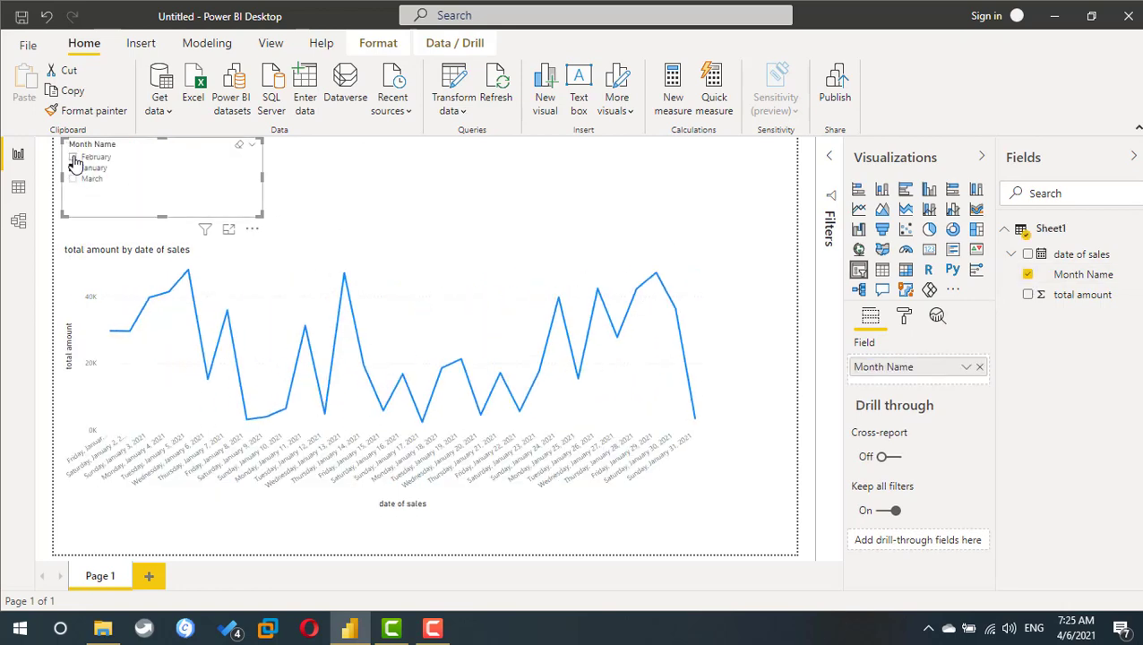
{"action": "left_click", "coordinate": [73, 158]}
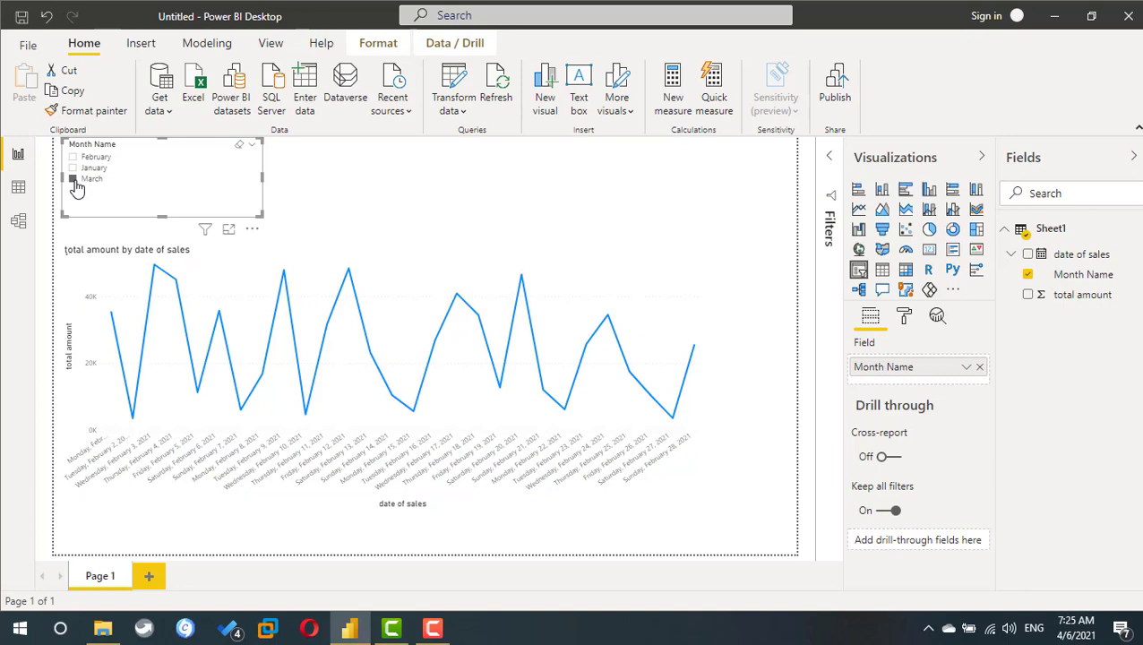
Clear the February selection in the Month Name slicer, then bring up the Sheet1 table's options.
{"action": "left_click", "coordinate": [74, 180]}
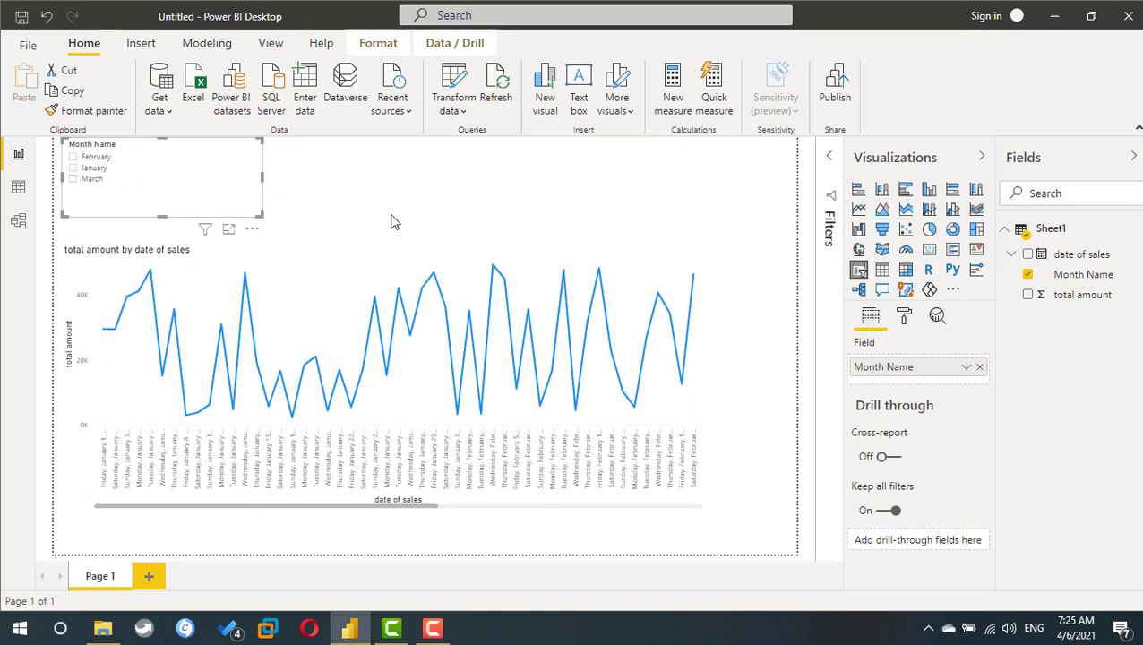
{"action": "left_click", "coordinate": [825, 275]}
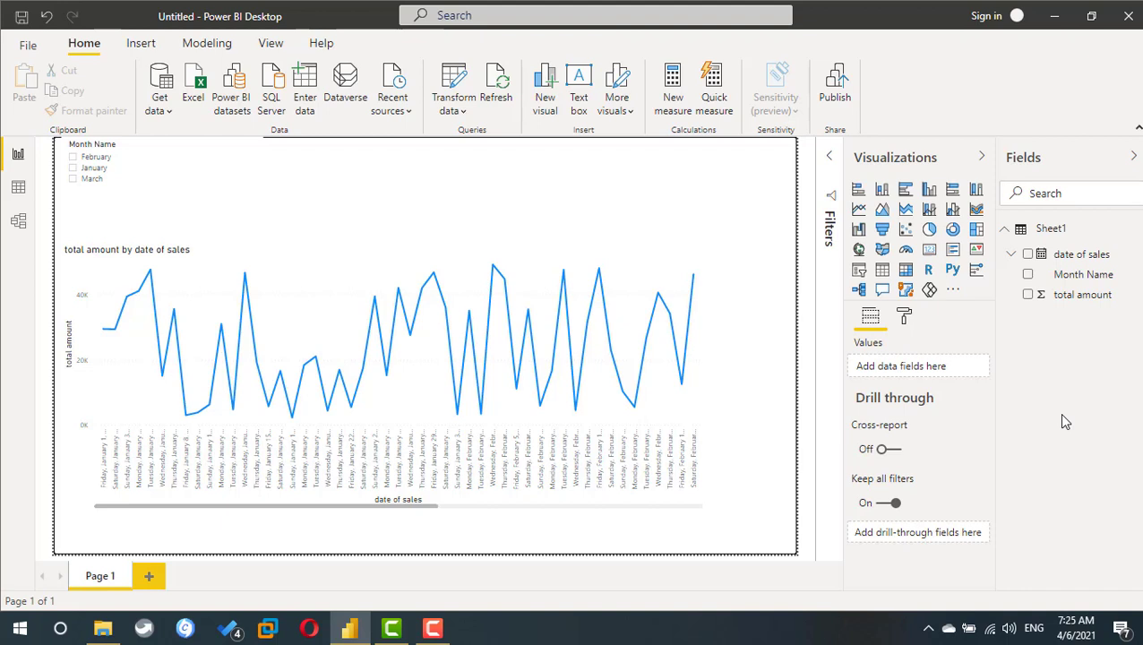
{"action": "right_click", "coordinate": [1047, 345]}
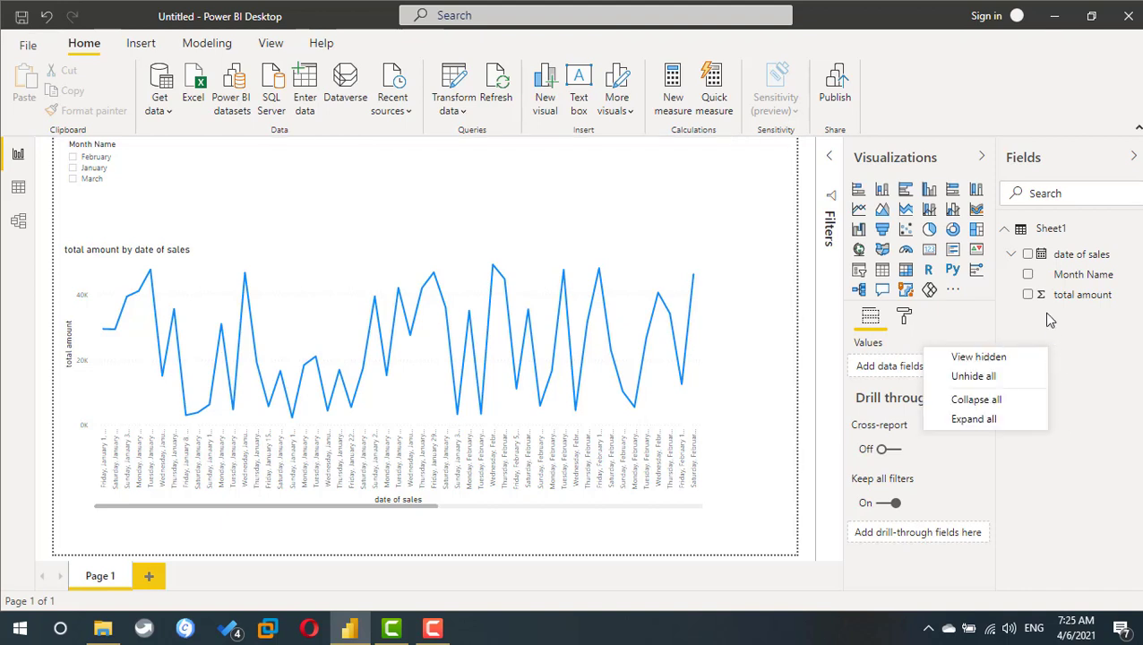
{"action": "right_click", "coordinate": [1040, 235]}
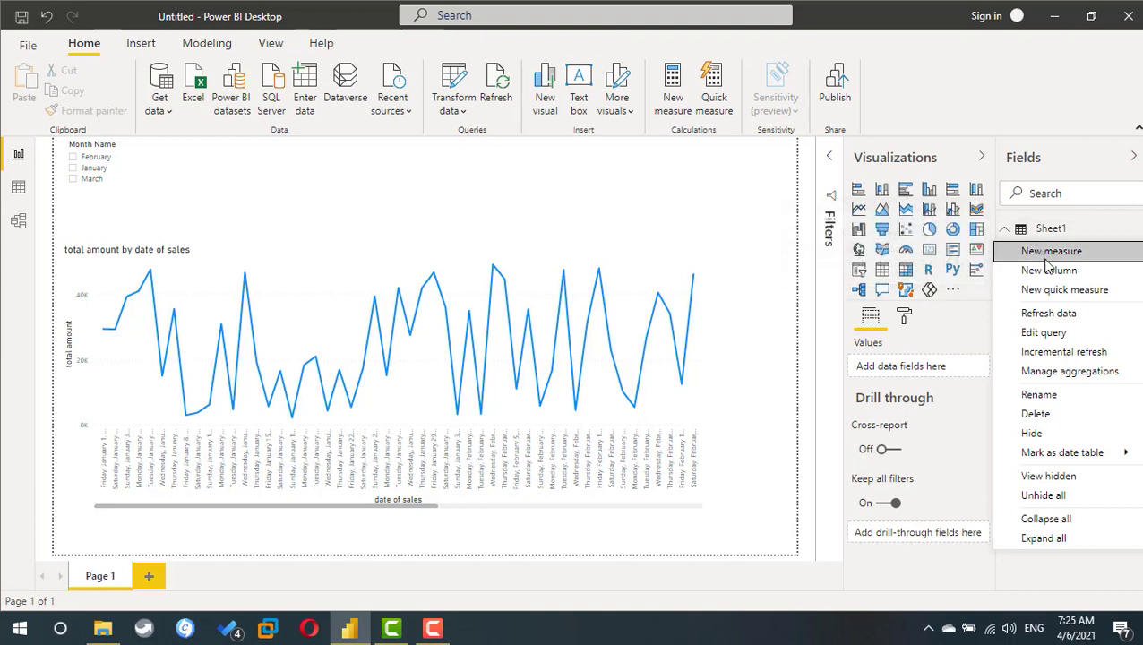
Create a new measure named Notes and start its formula with a SWITCH function.
{"action": "left_click", "coordinate": [1048, 260]}
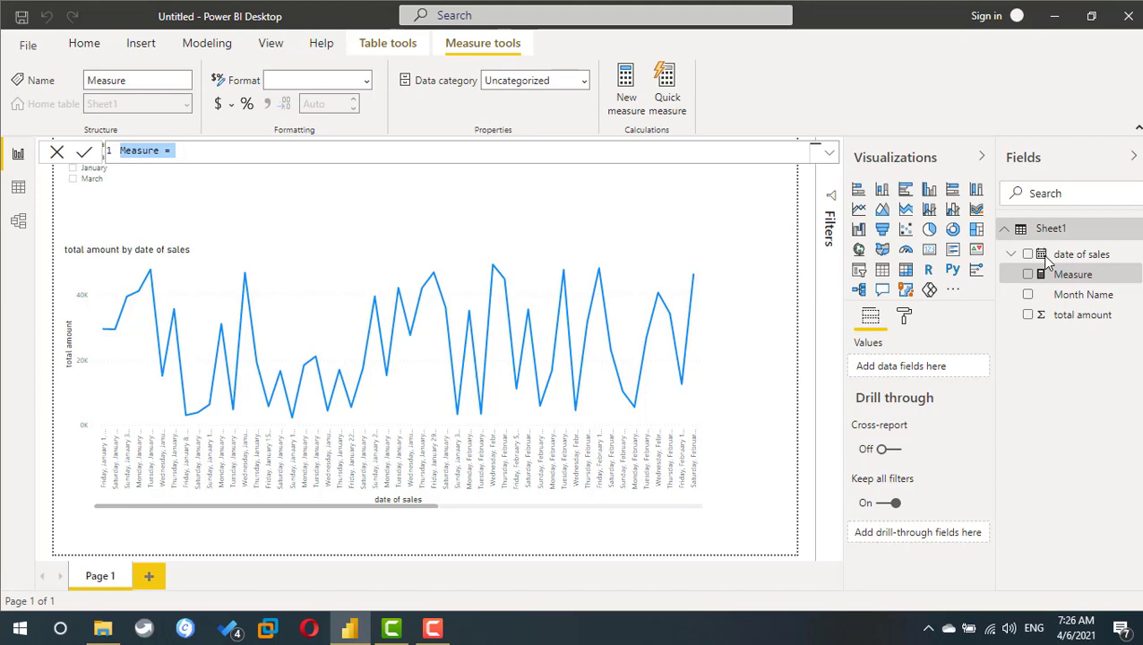
{"action": "type", "text": "No"}
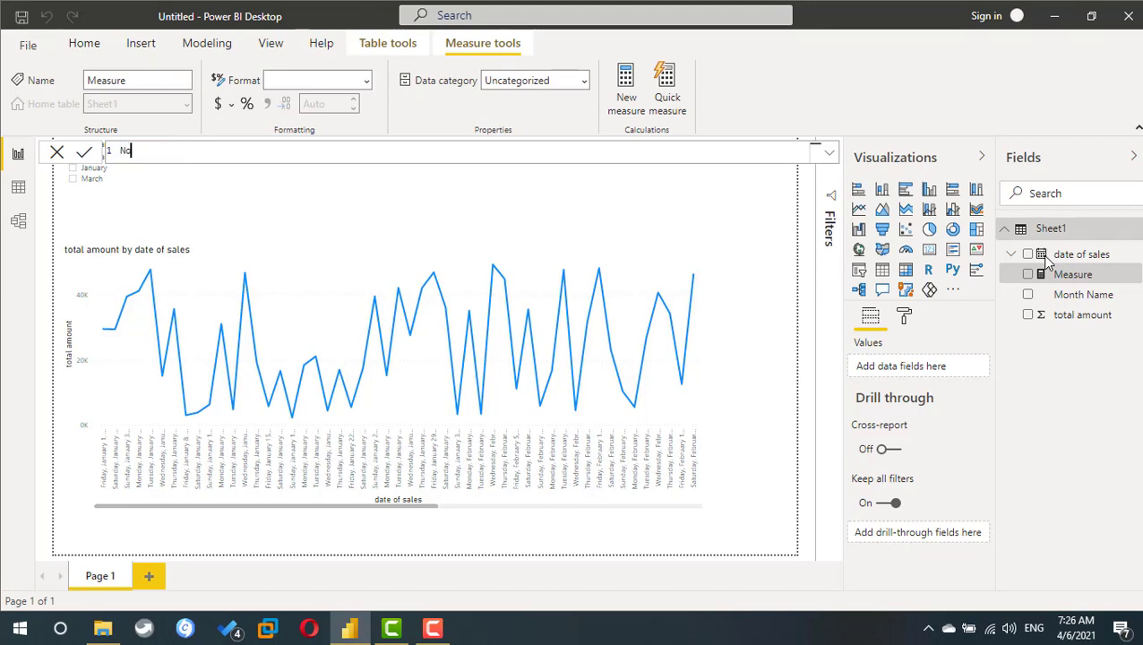
{"action": "type", "text": "tes ="}
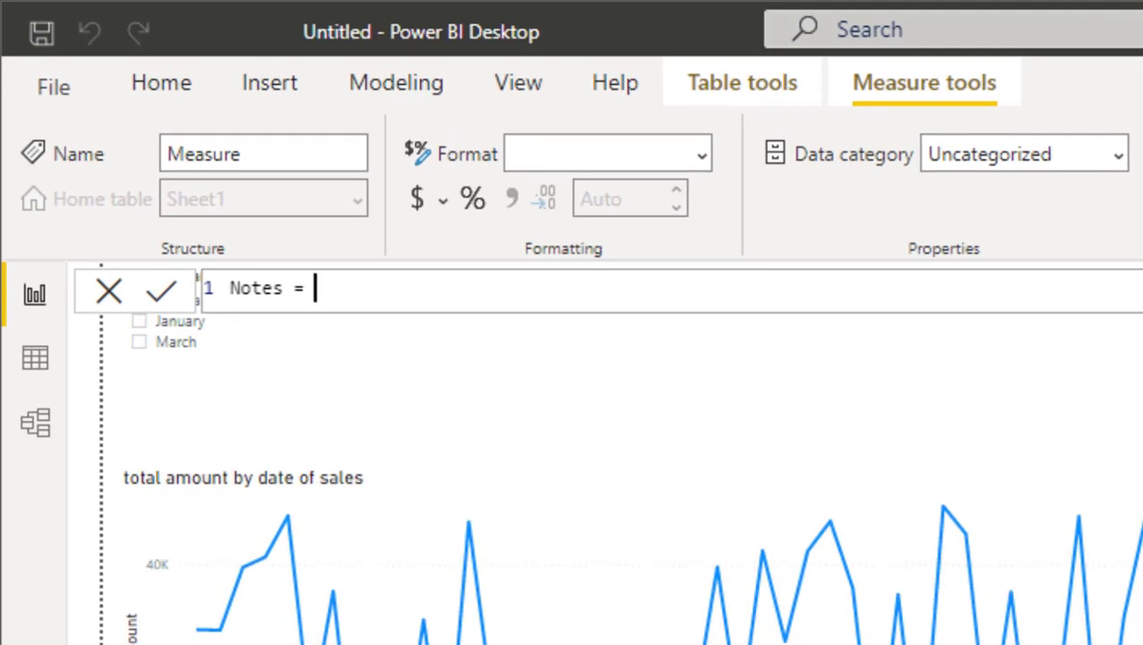
{"action": "key", "text": "shift+Return"}
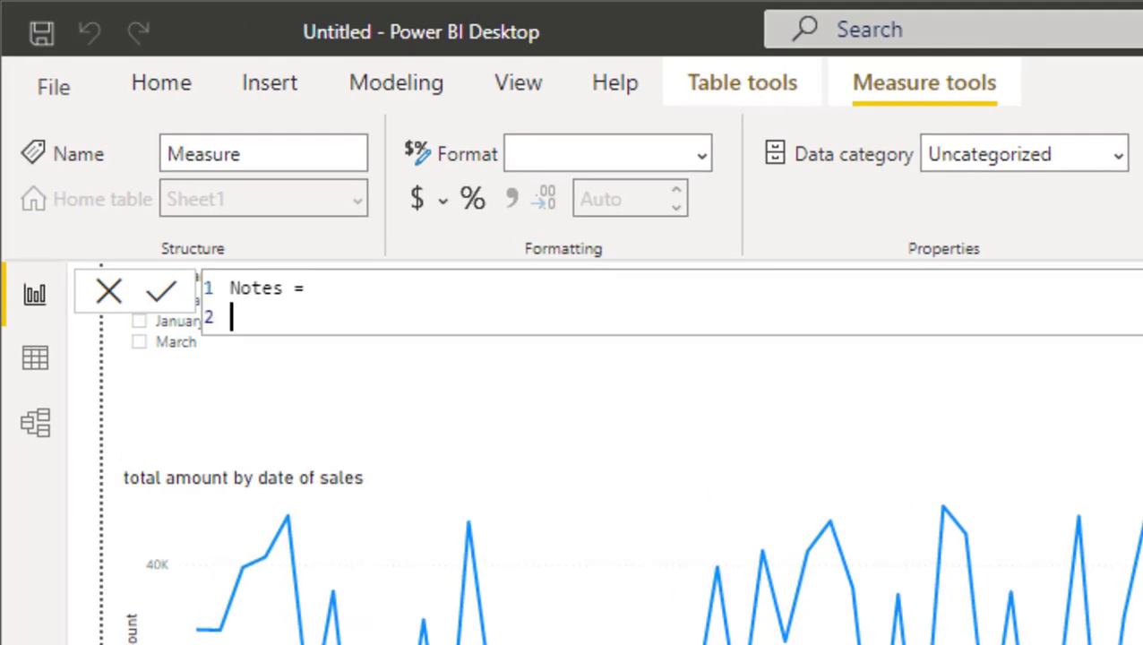
{"action": "type", "text": "swit"}
{"action": "key", "text": "Tab"}
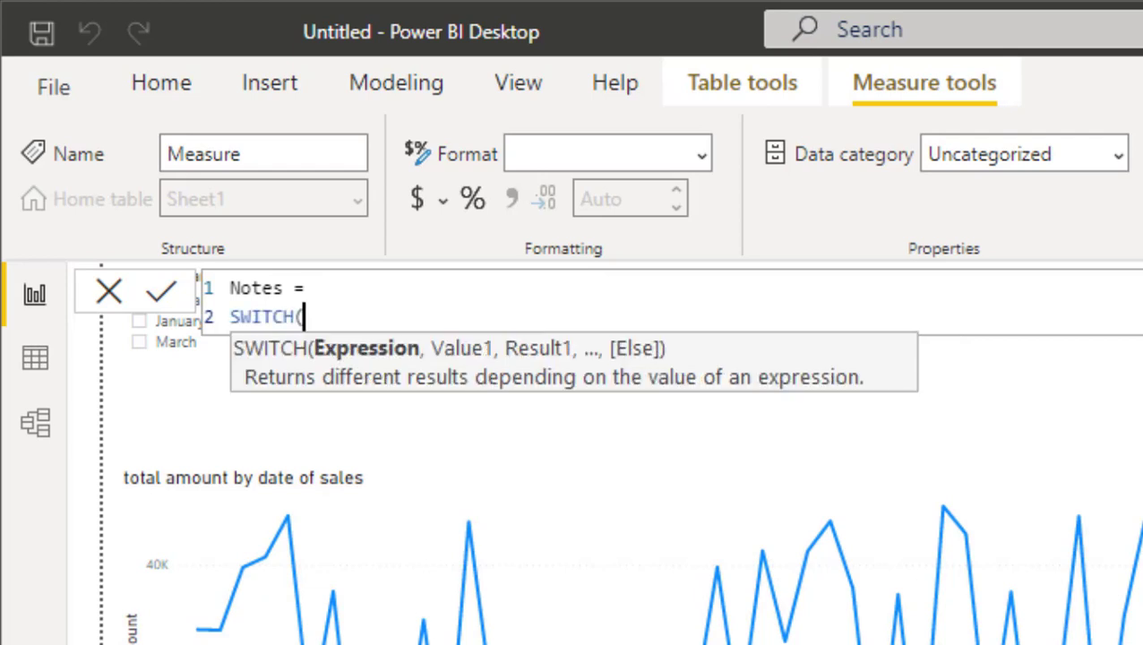
{"action": "key", "text": "shift+Return"}
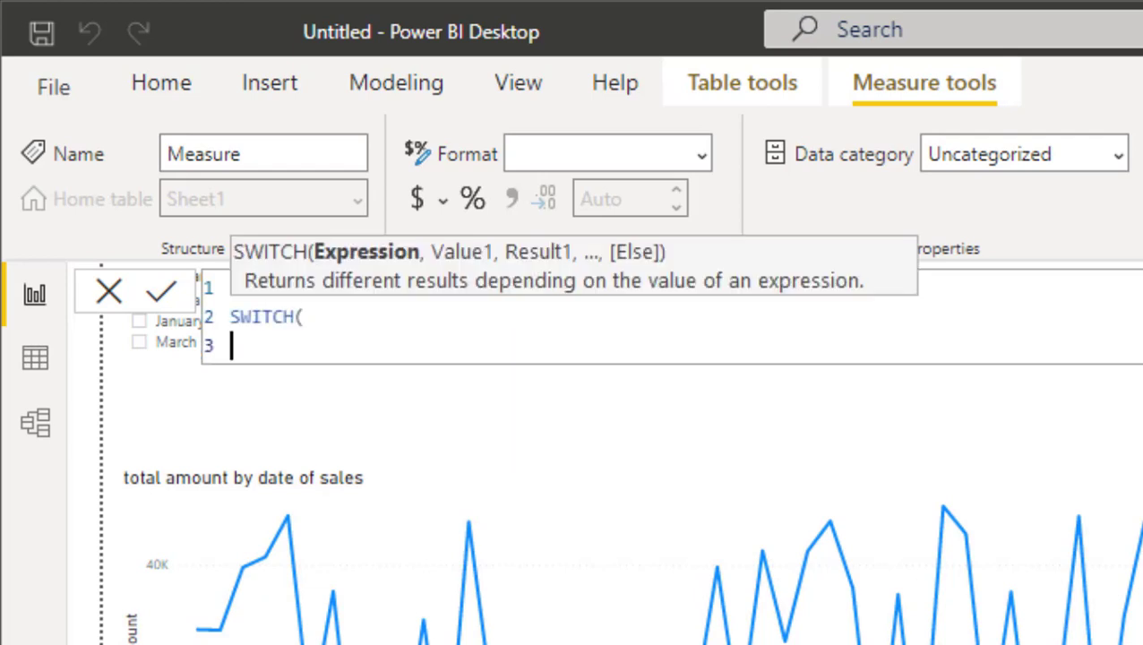
Make SWITCH evaluate MAX(Sheet1[date of sales]), leaving a new line for the first date.
{"action": "type", "text": "ma"}
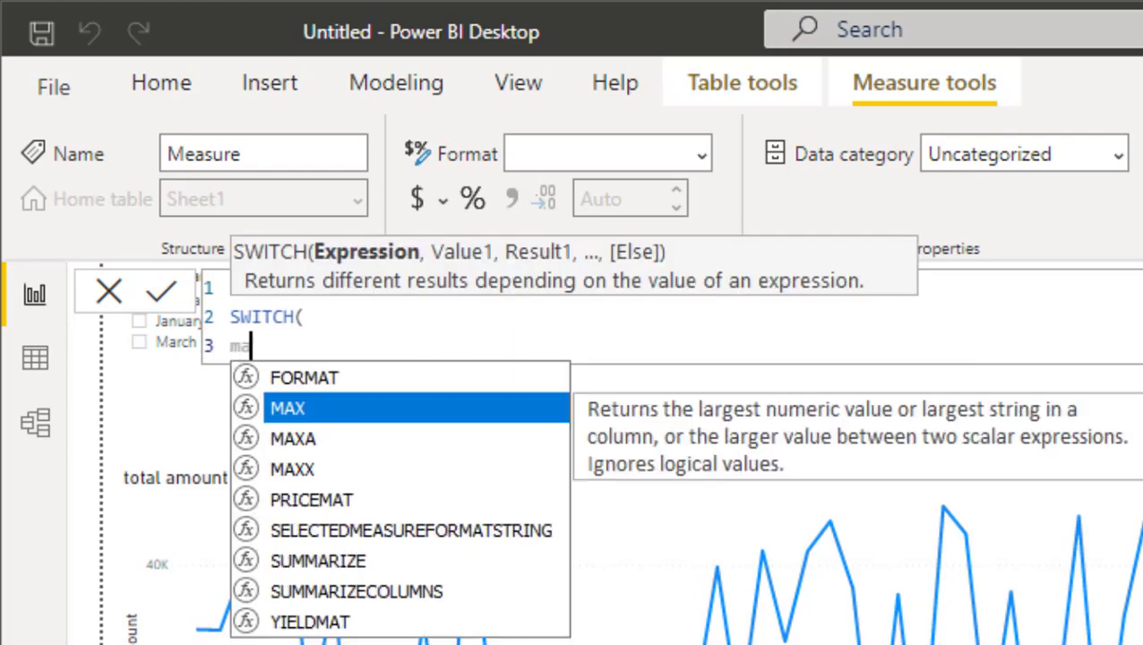
{"action": "type", "text": "x"}
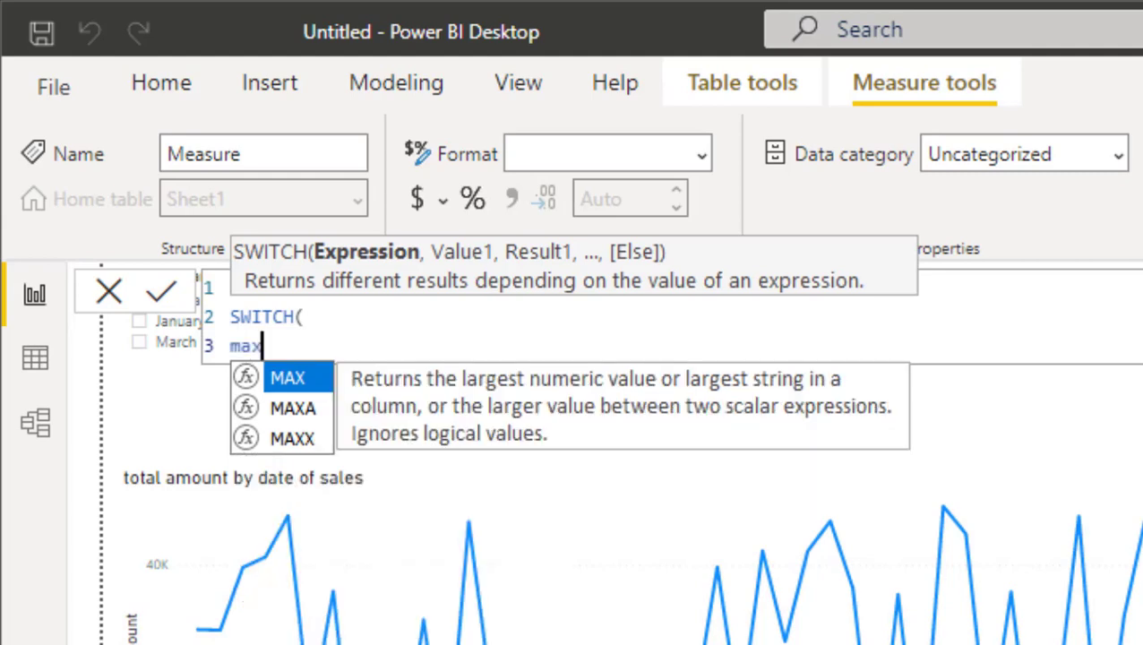
{"action": "key", "text": "Tab"}
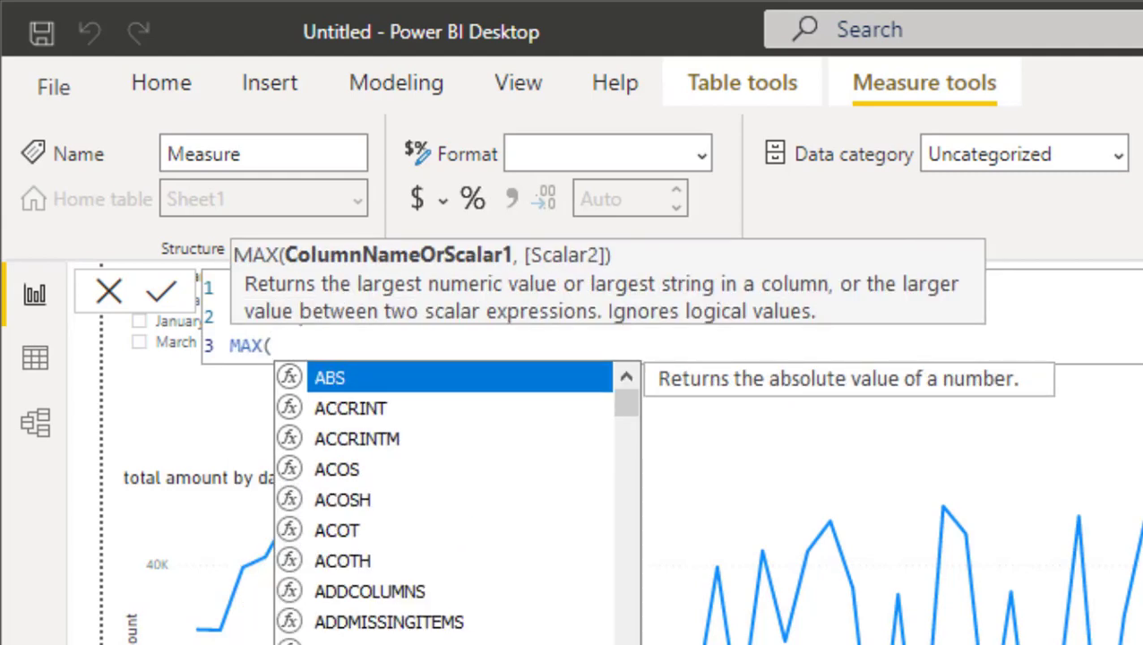
{"action": "type", "text": "date"}
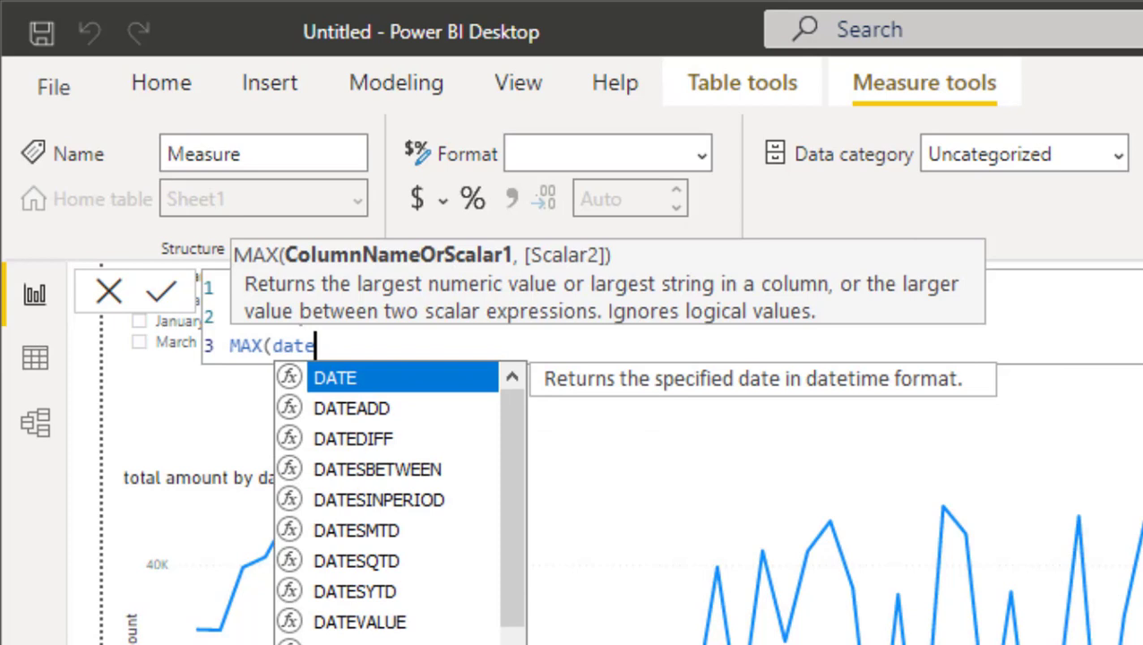
{"action": "key", "text": "Tab"}
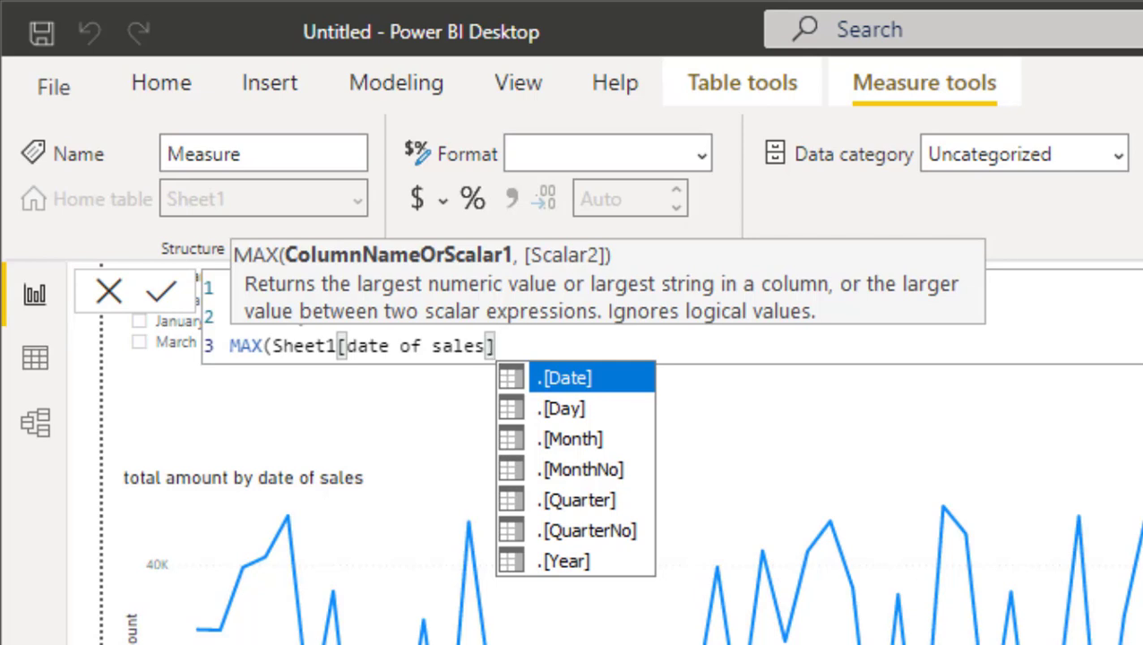
{"action": "type", "text": ")"}
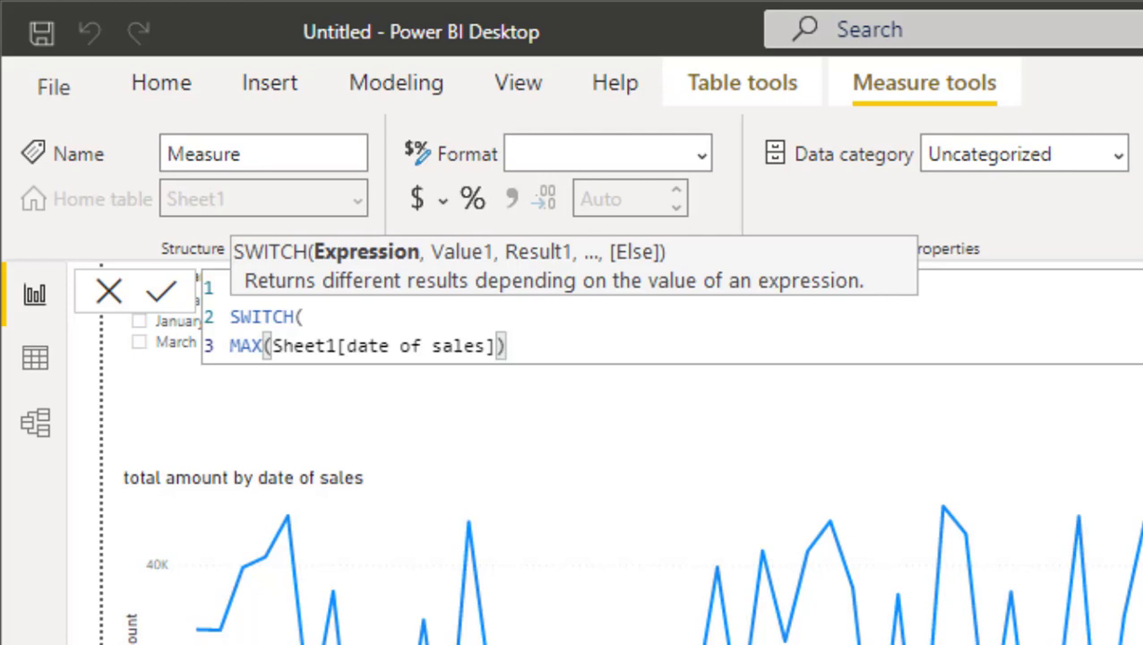
{"action": "type", "text": ","}
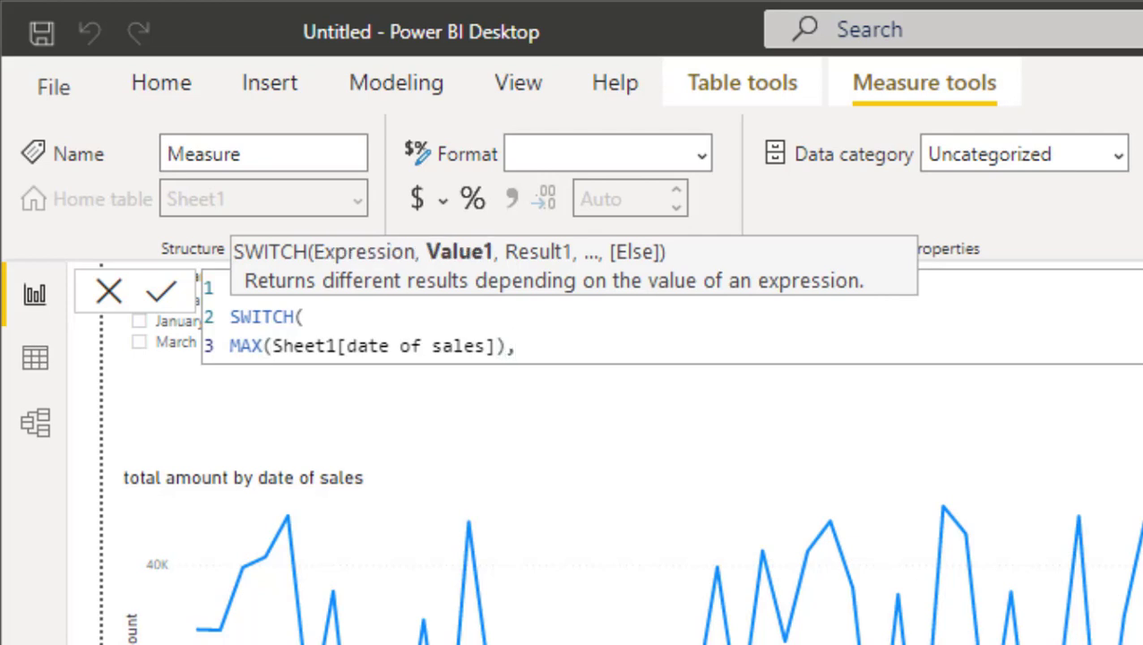
{"action": "key", "text": "shift+Return"}
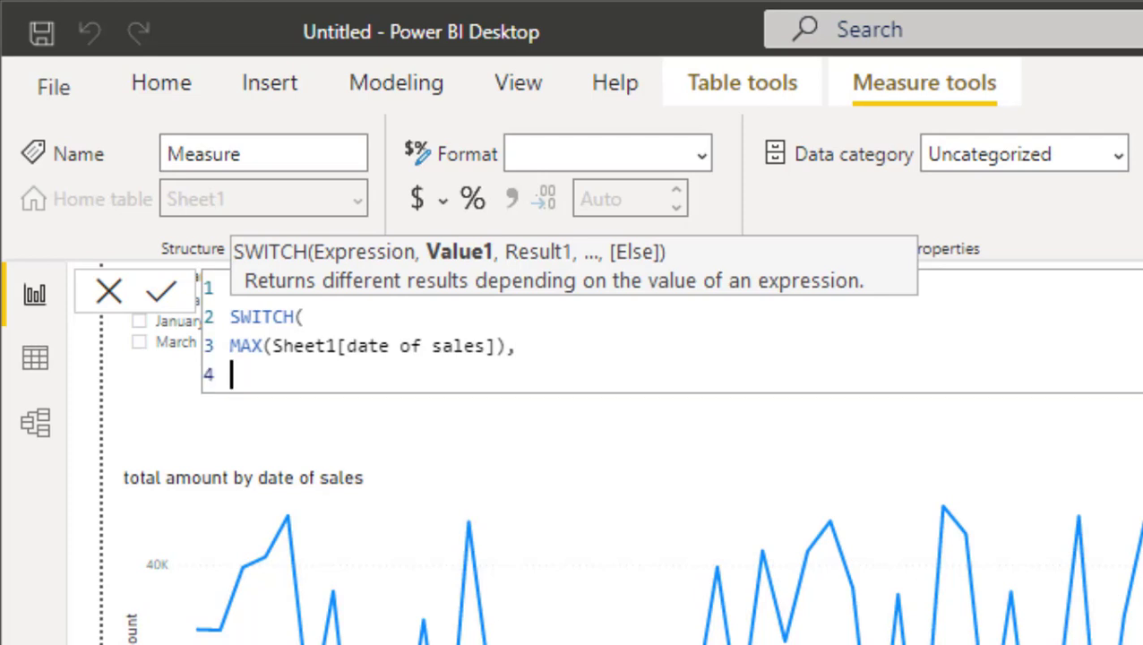
Add the case VALUE("1/10/2021") returning "Start of Mid year vacation" to the SWITCH.
{"action": "type", "text": "value"}
{"action": "key", "text": "Tab"}
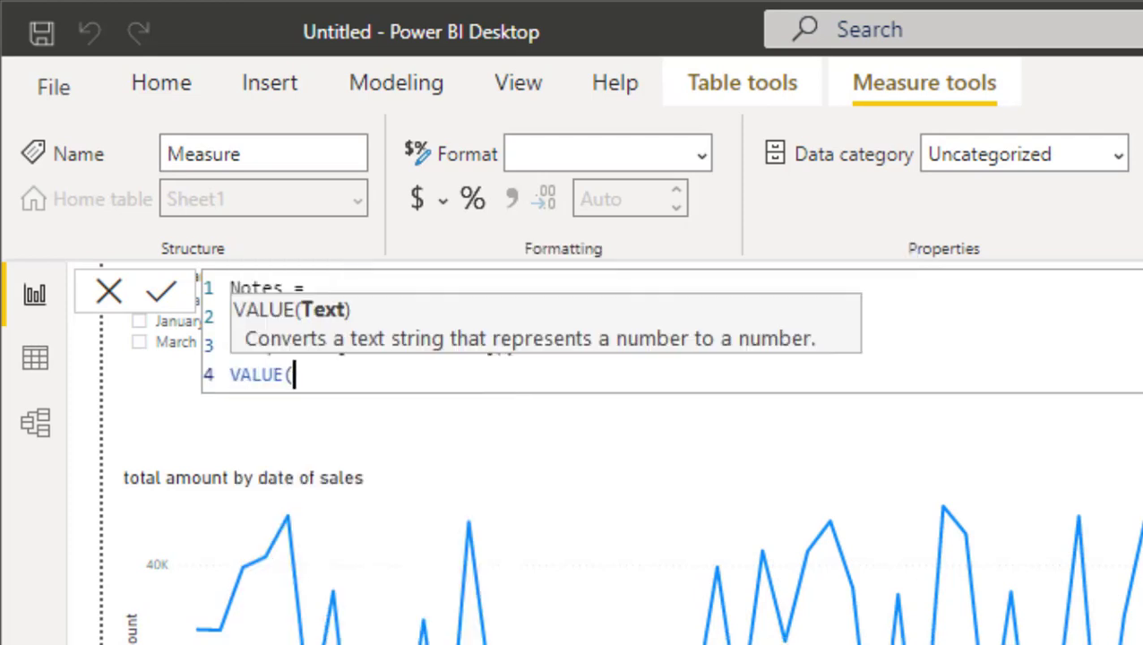
{"action": "type", "text": "\"1/10/2"}
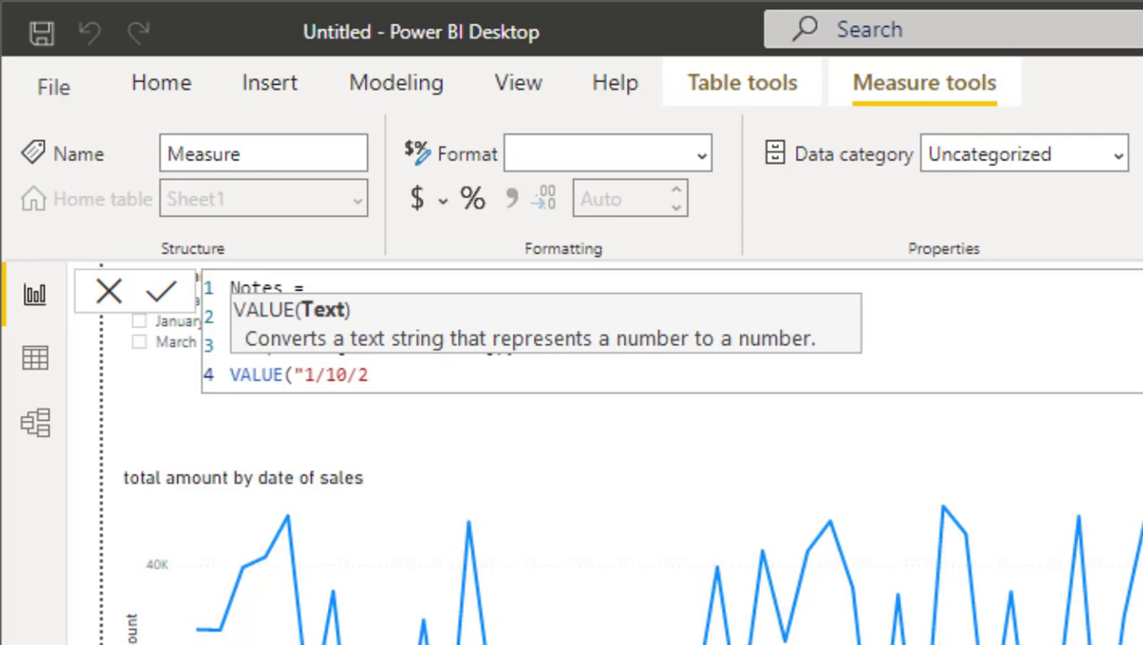
{"action": "type", "text": "021\""}
{"action": "type", "text": ")"}
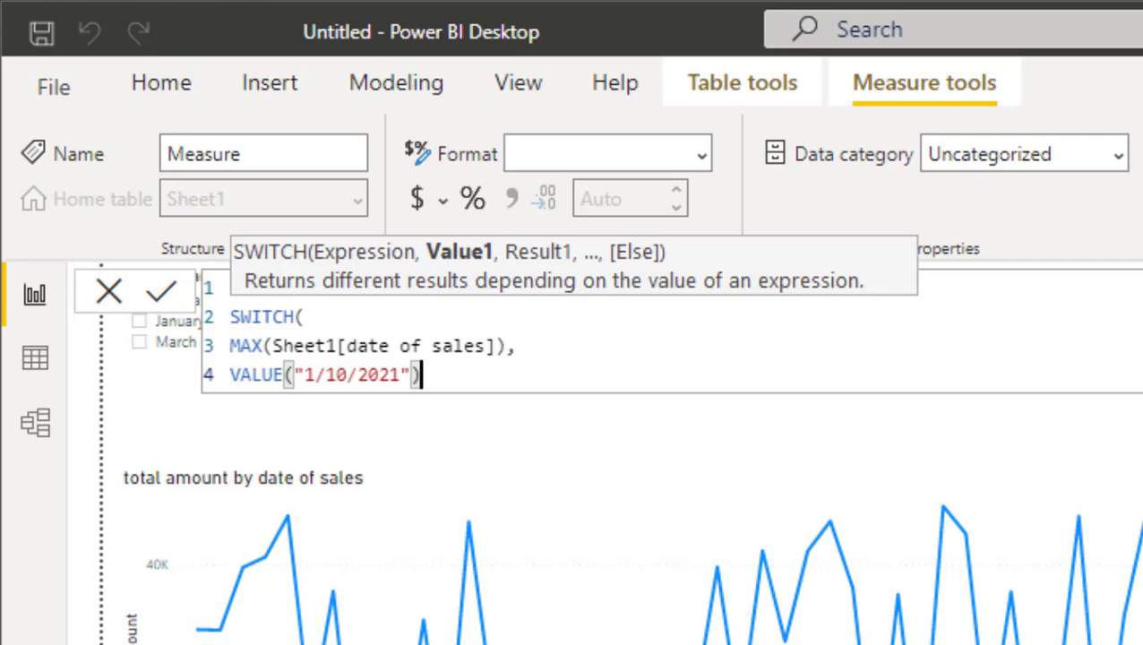
{"action": "type", "text": ", \"Start "}
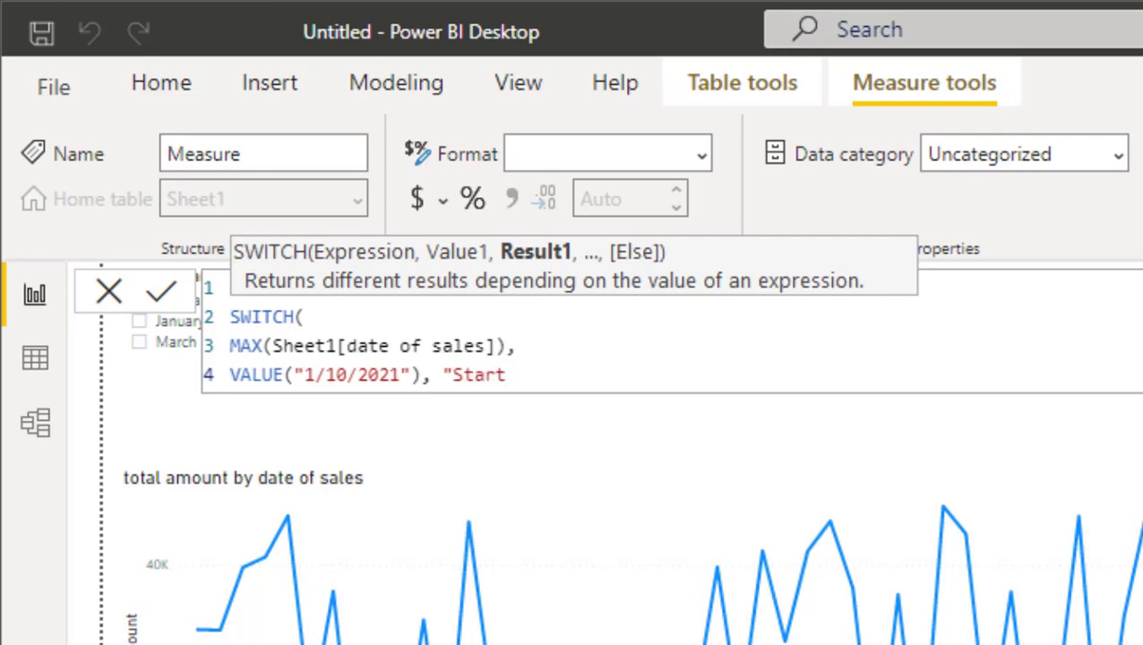
{"action": "type", "text": "of Mid y"}
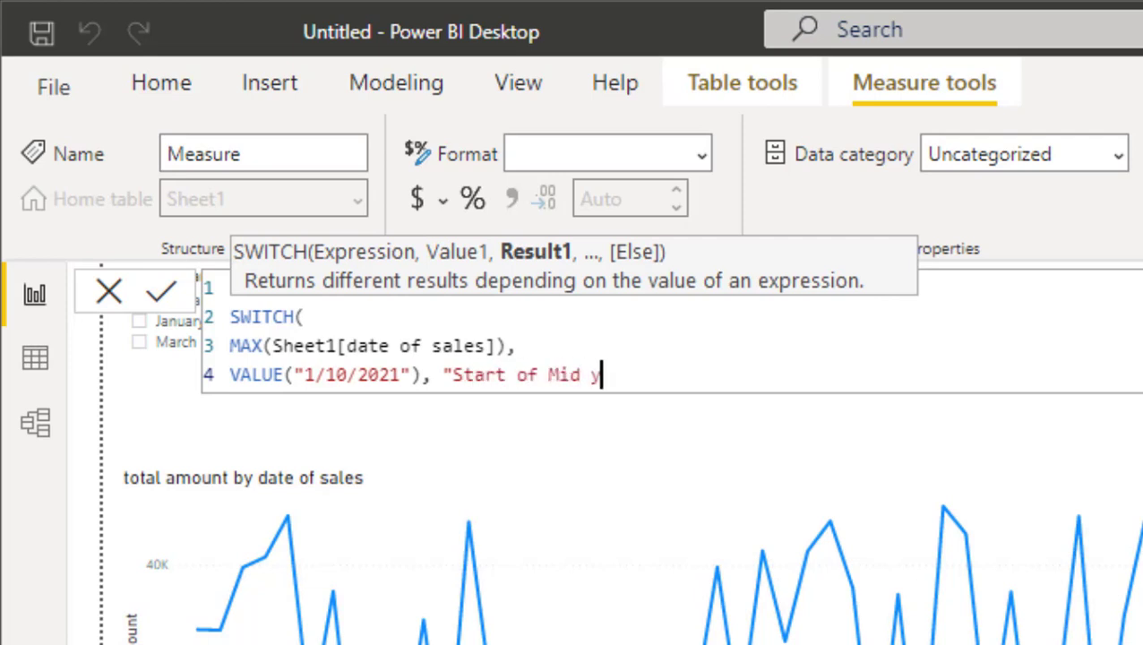
{"action": "type", "text": "ear vaca"}
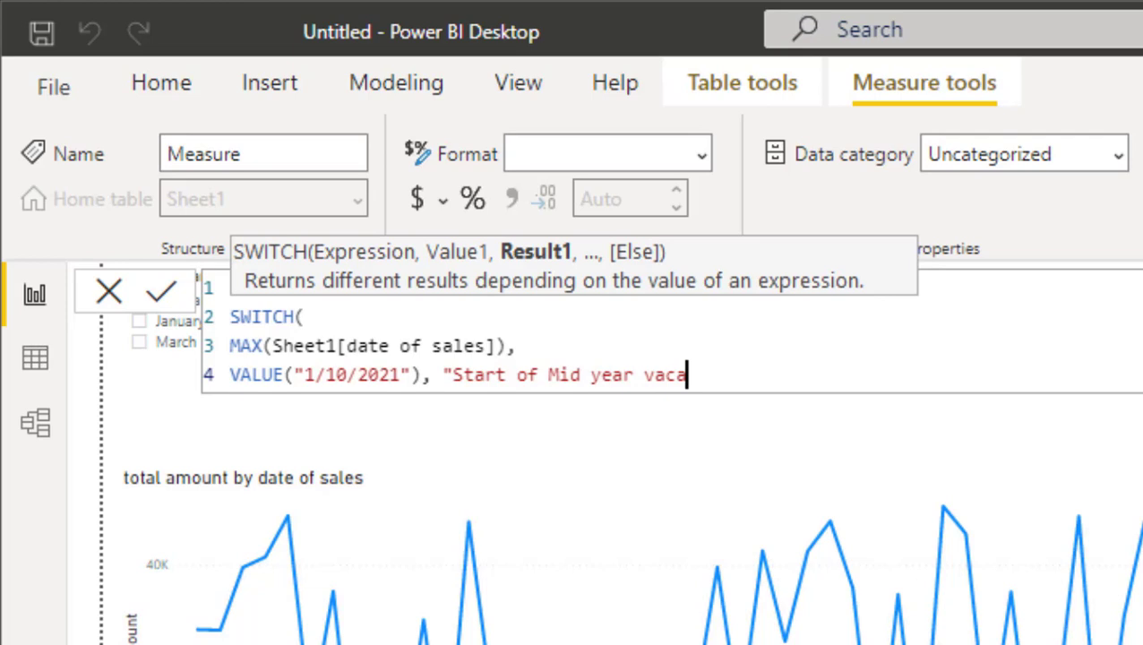
{"action": "type", "text": "tion\""}
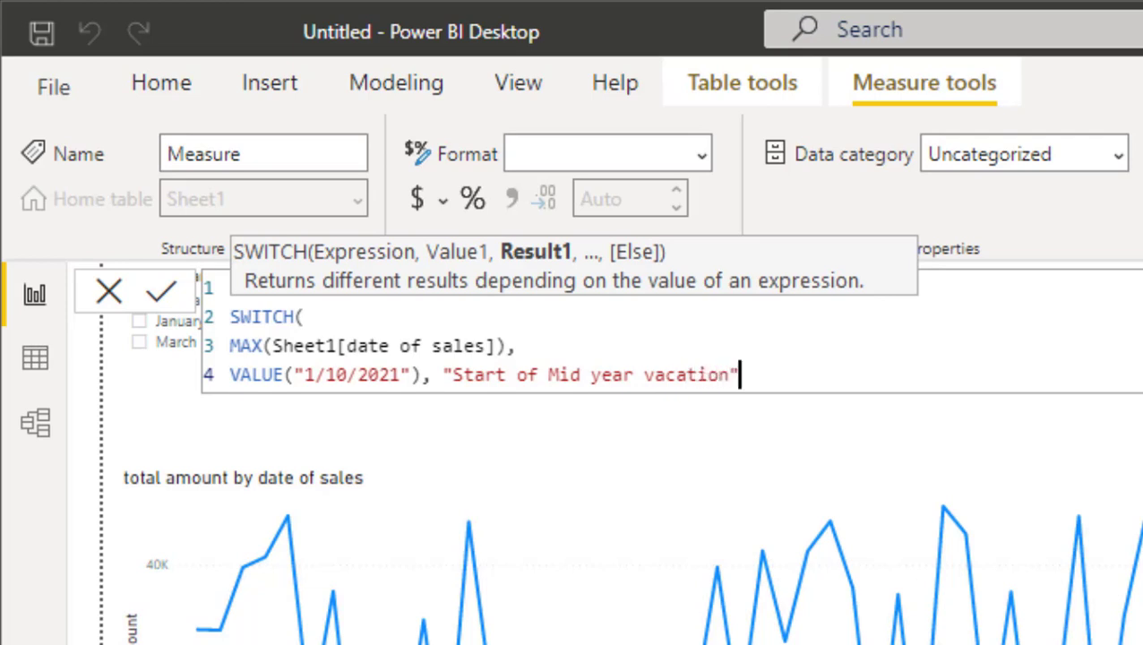
{"action": "type", "text": ","}
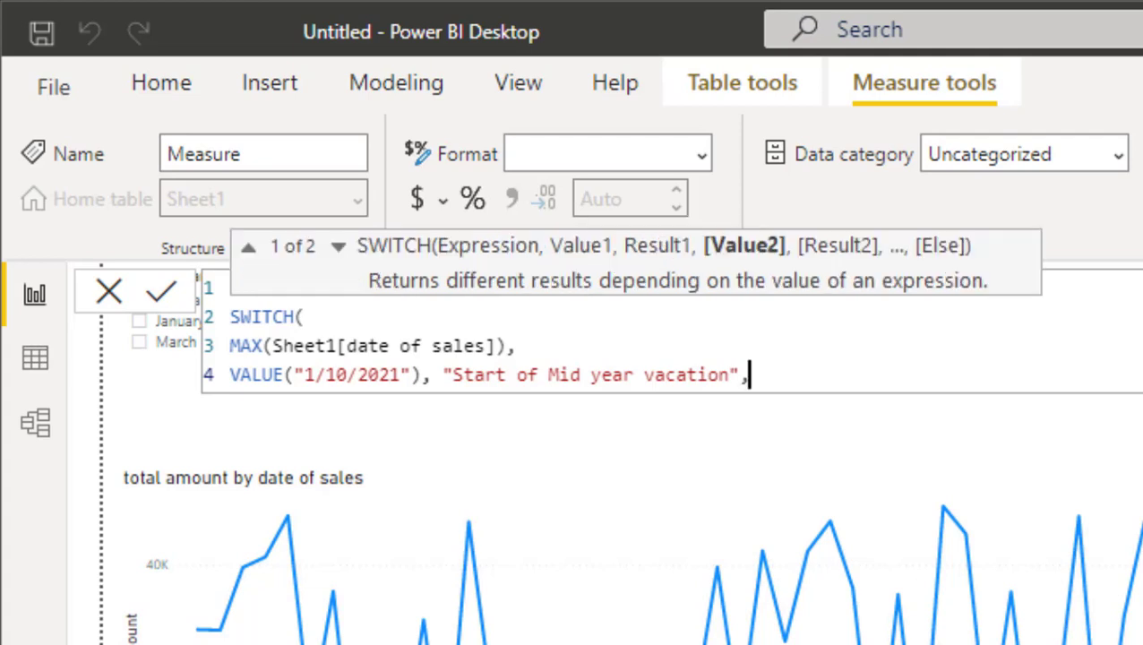
Add a case mapping VALUE("2/5/2021") to "Open new branch".
{"action": "key", "text": "shift+Return"}
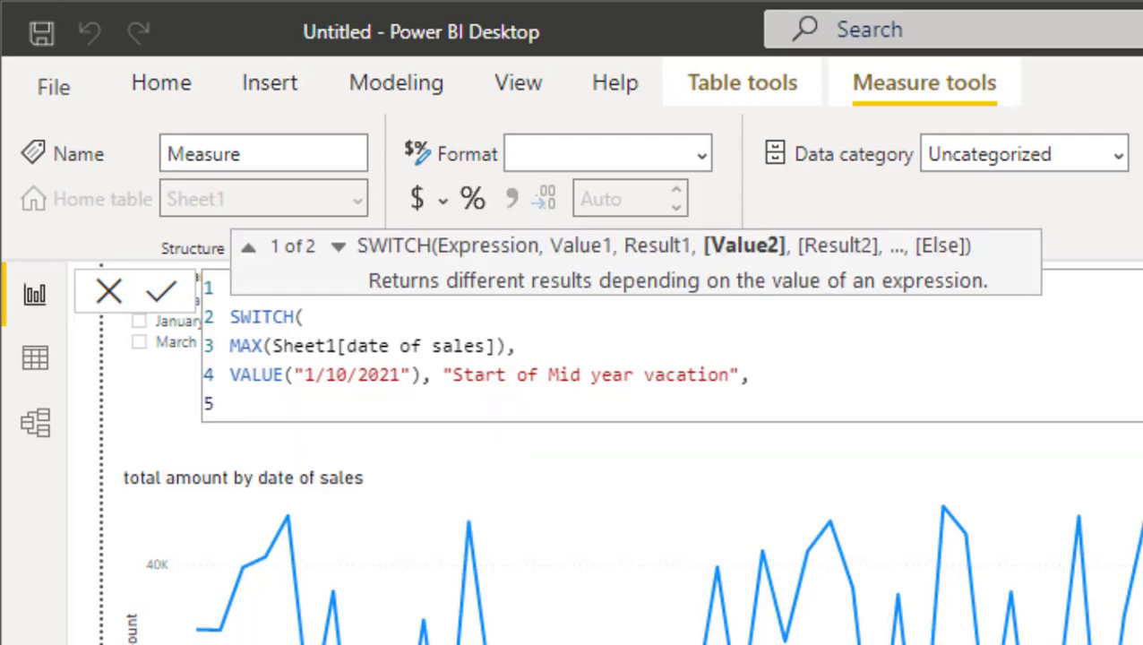
{"action": "type", "text": "V"}
{"action": "key", "text": "Tab"}
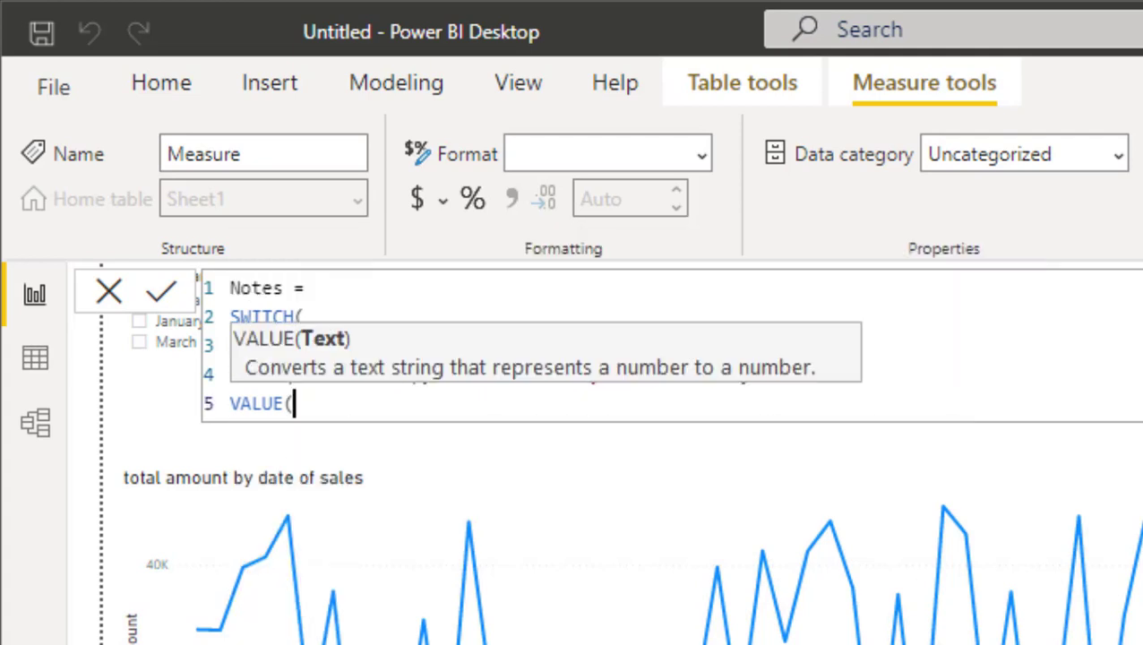
{"action": "type", "text": "\"2/5/"}
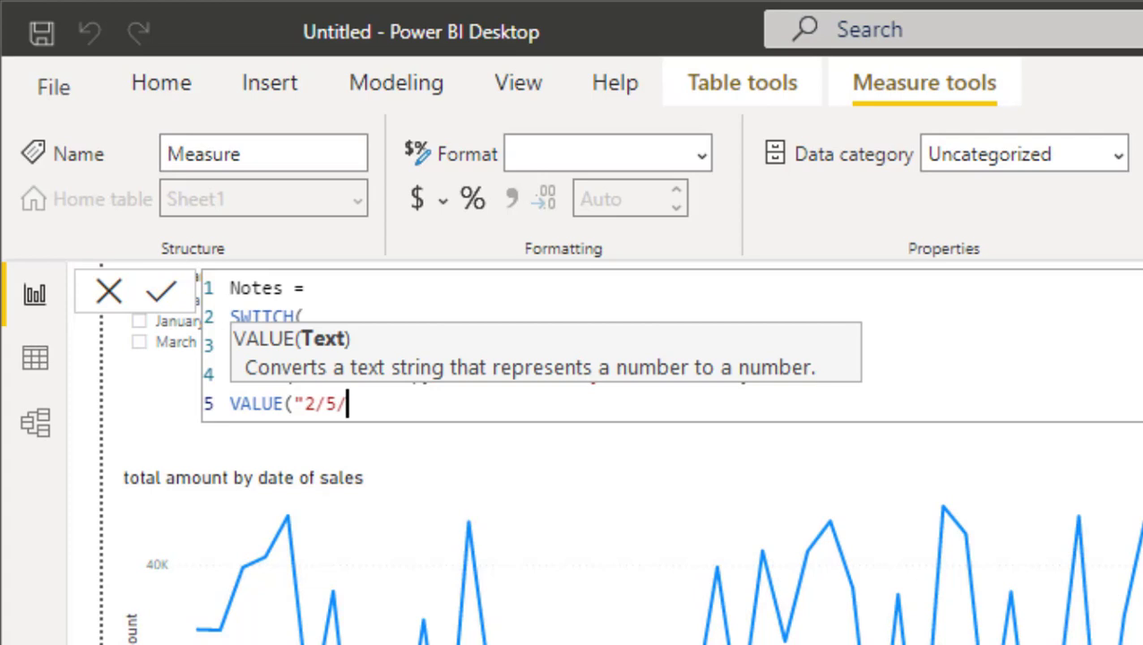
{"action": "type", "text": "2021"}
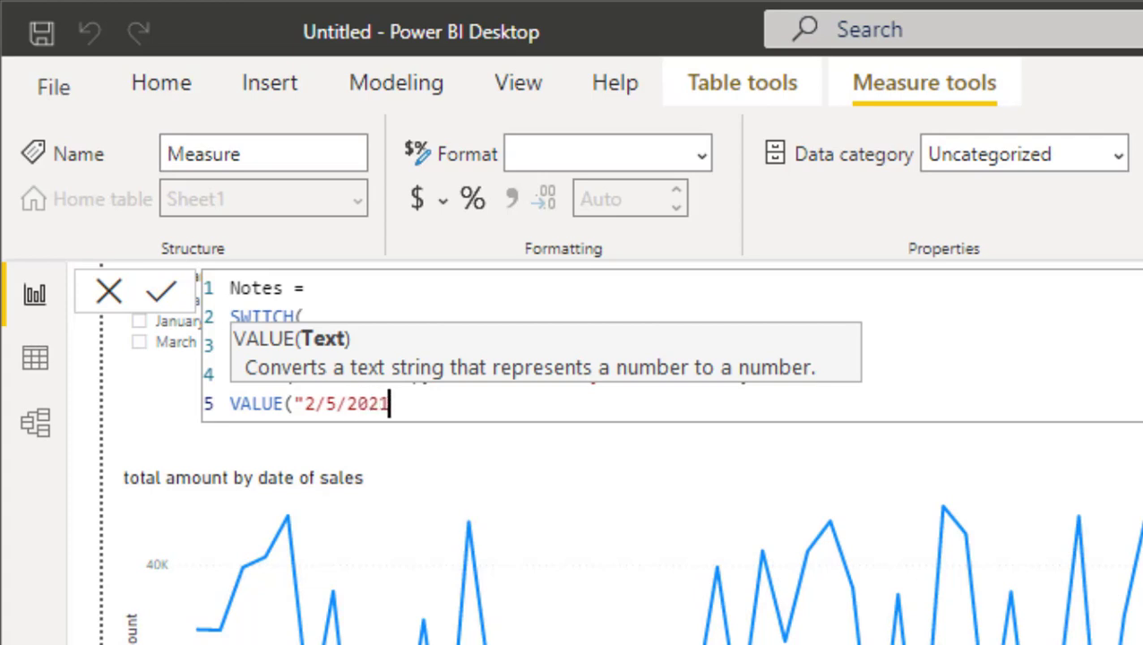
{"action": "type", "text": "\")"}
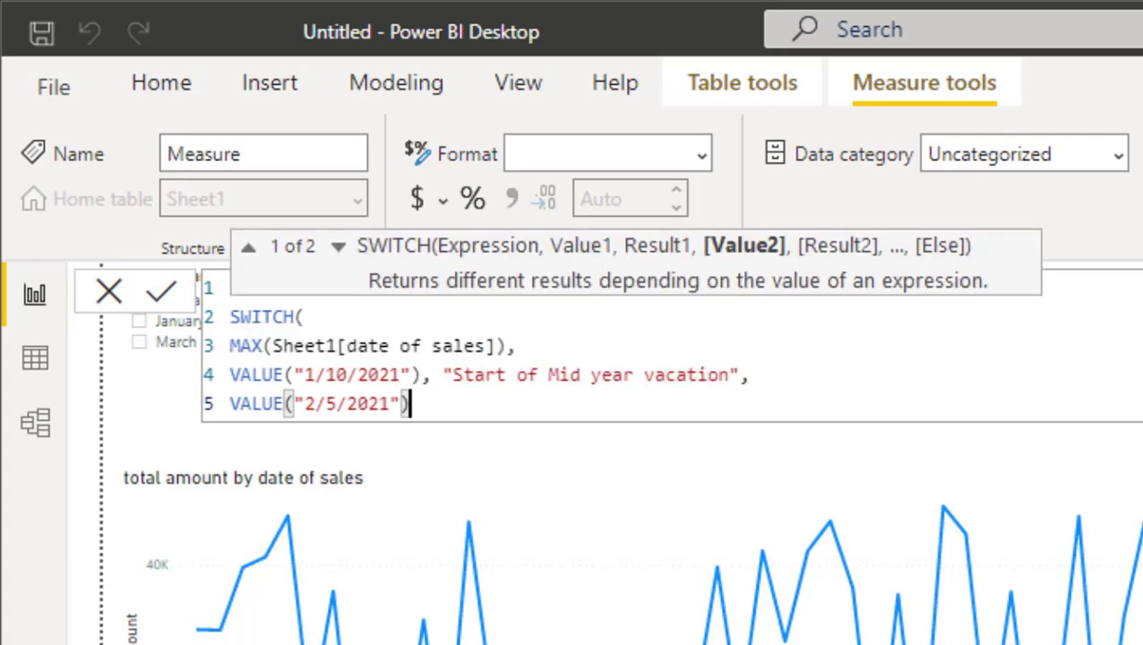
{"action": "type", "text": ",\""}
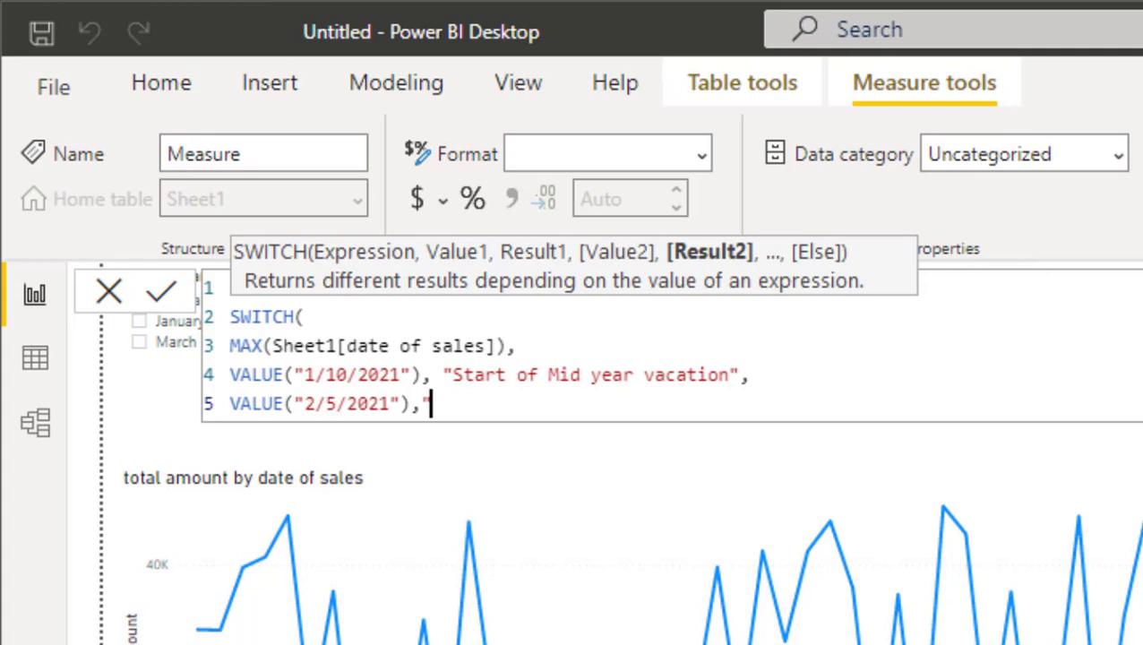
{"action": "type", "text": "Open n"}
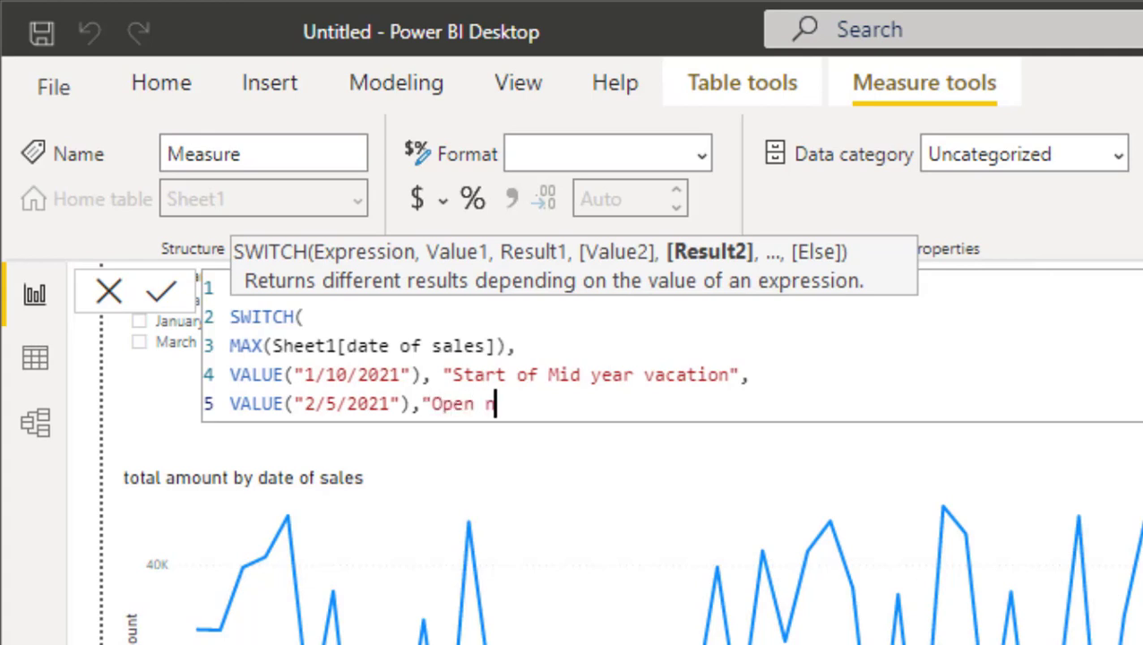
{"action": "type", "text": "ew branch"}
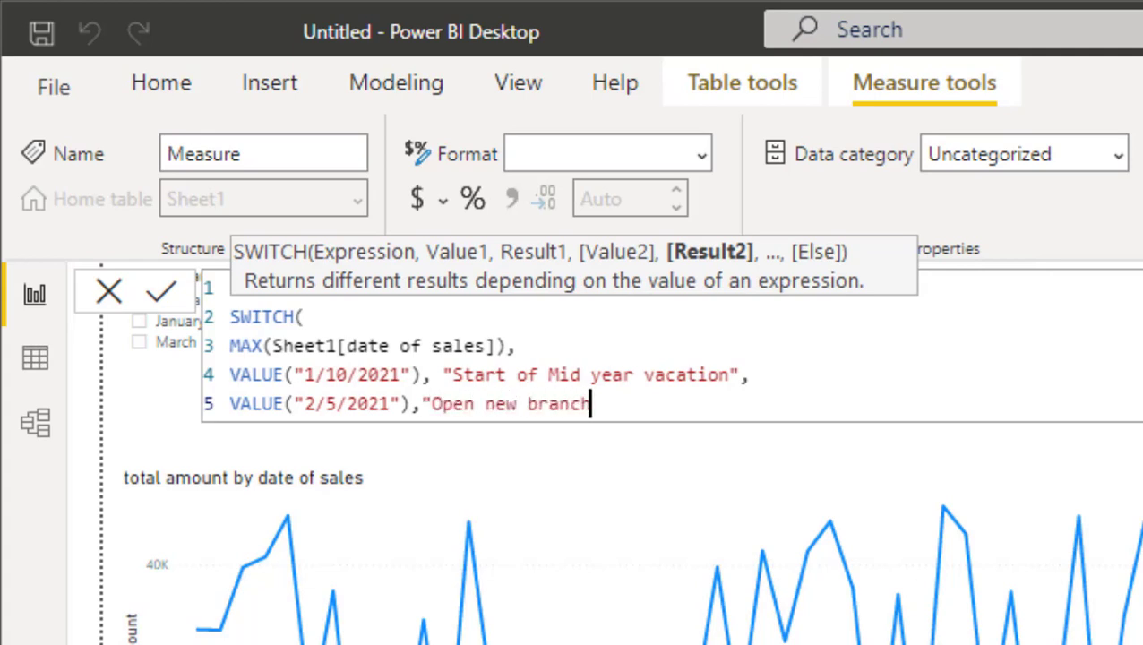
{"action": "type", "text": "\","}
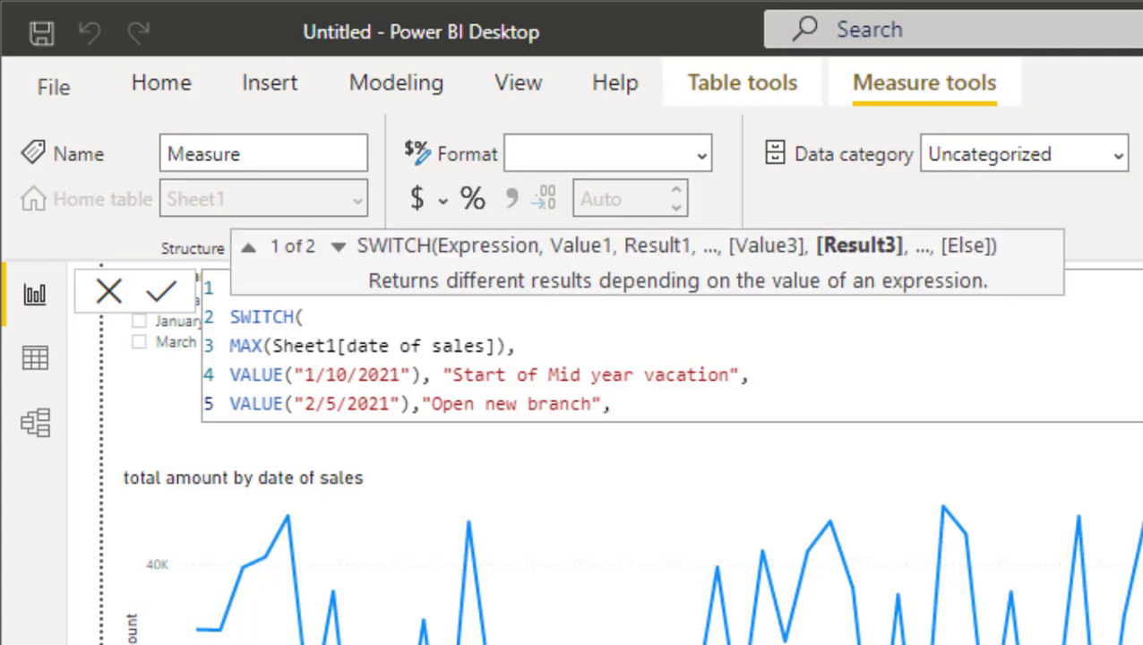
Set BLANK() as the default result and close the SWITCH parenthesis.
{"action": "key", "text": "shift+Return"}
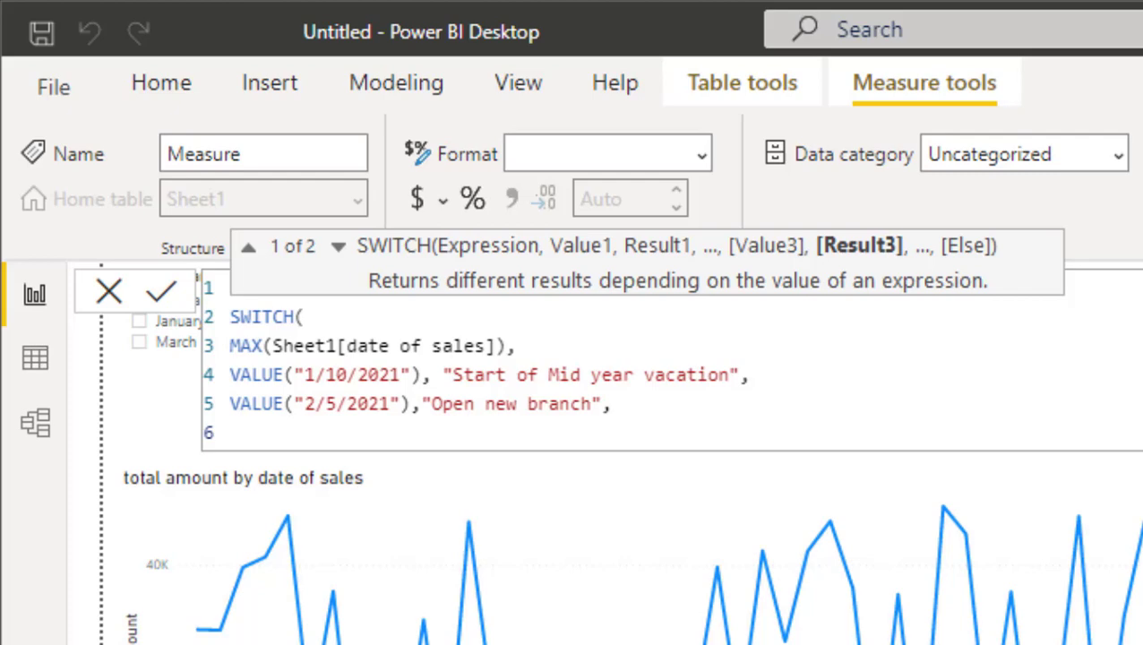
{"action": "type", "text": "bl"}
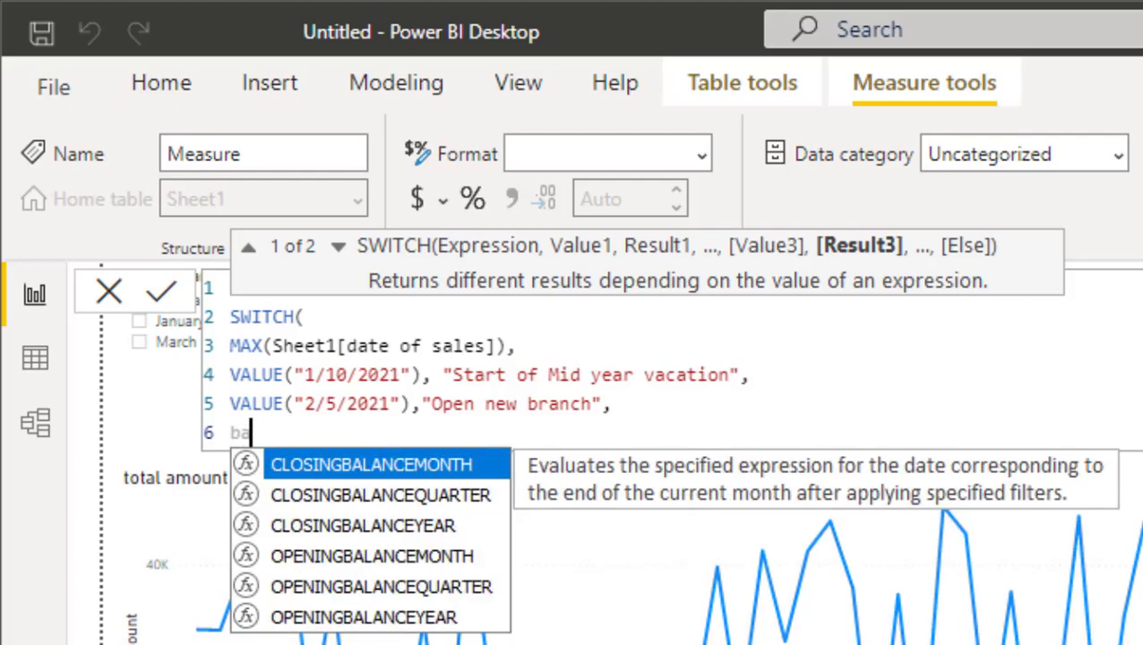
{"action": "key", "text": "Tab"}
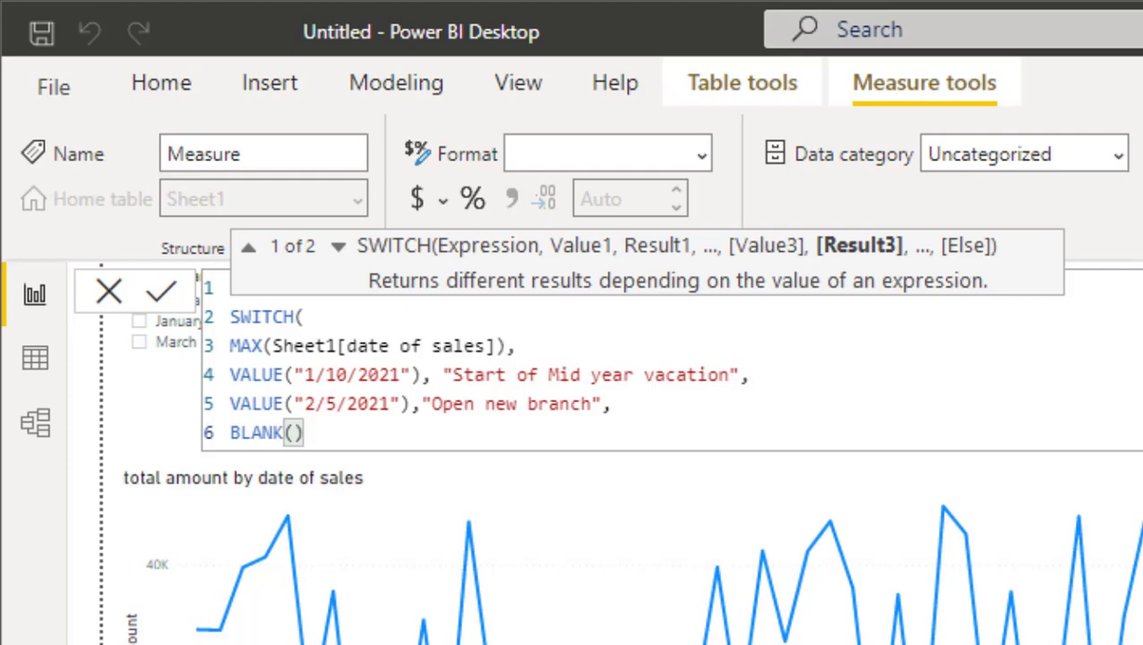
{"action": "key", "text": "shift+Return"}
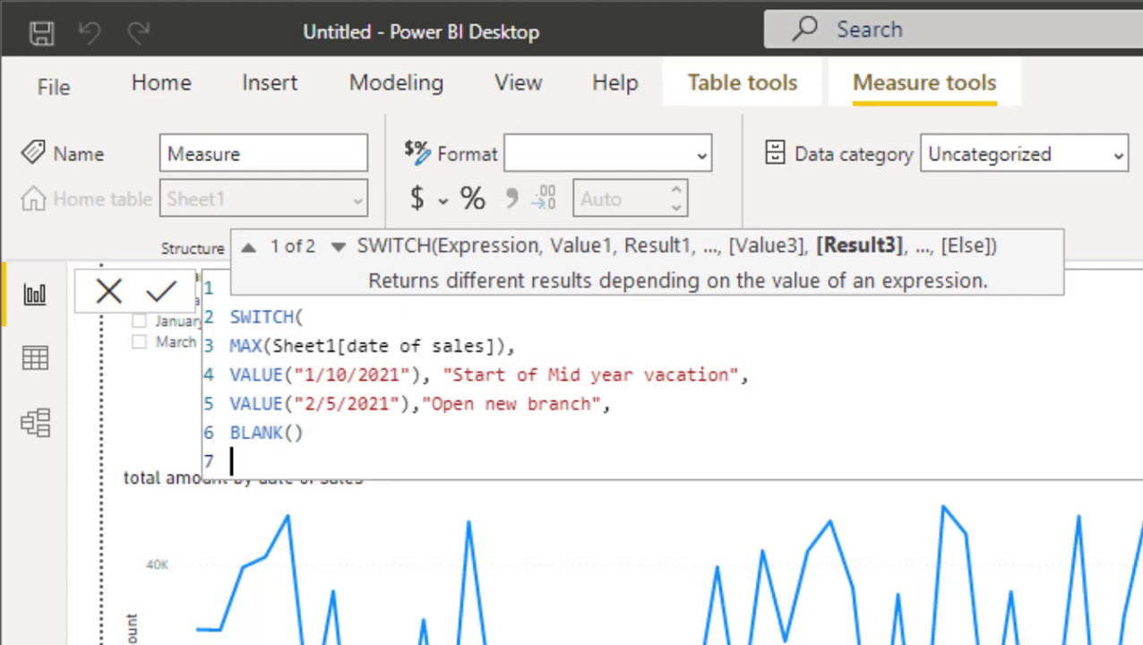
{"action": "type", "text": ")"}
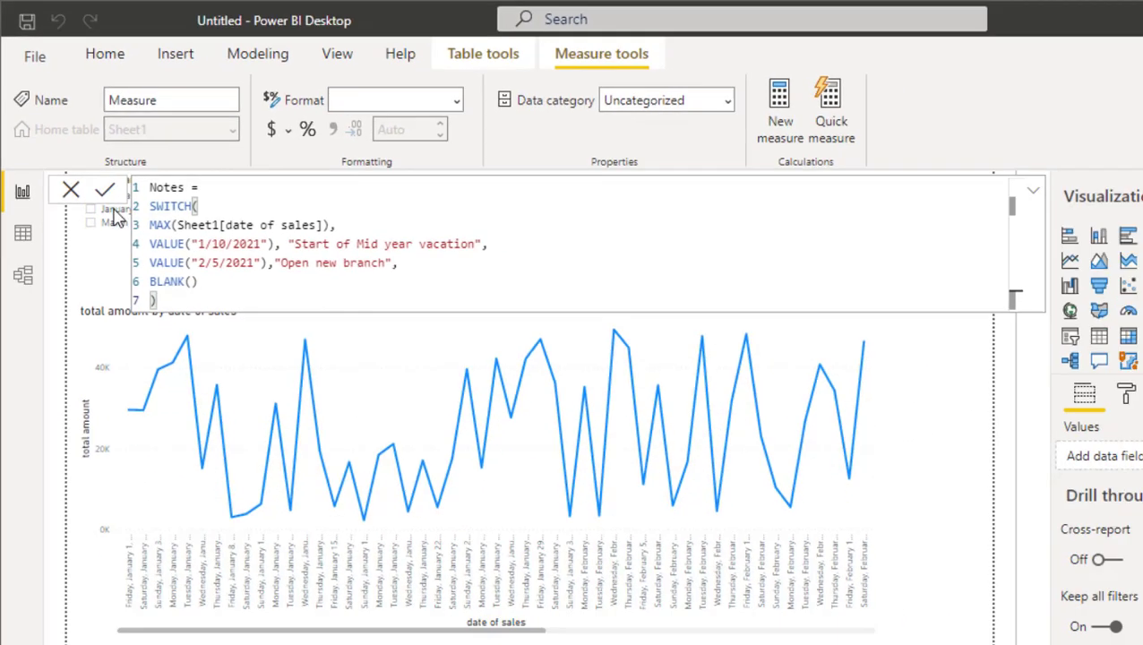
Commit the Notes measure and drop it into the line chart's Tooltips well.
{"action": "left_click", "coordinate": [105, 189]}
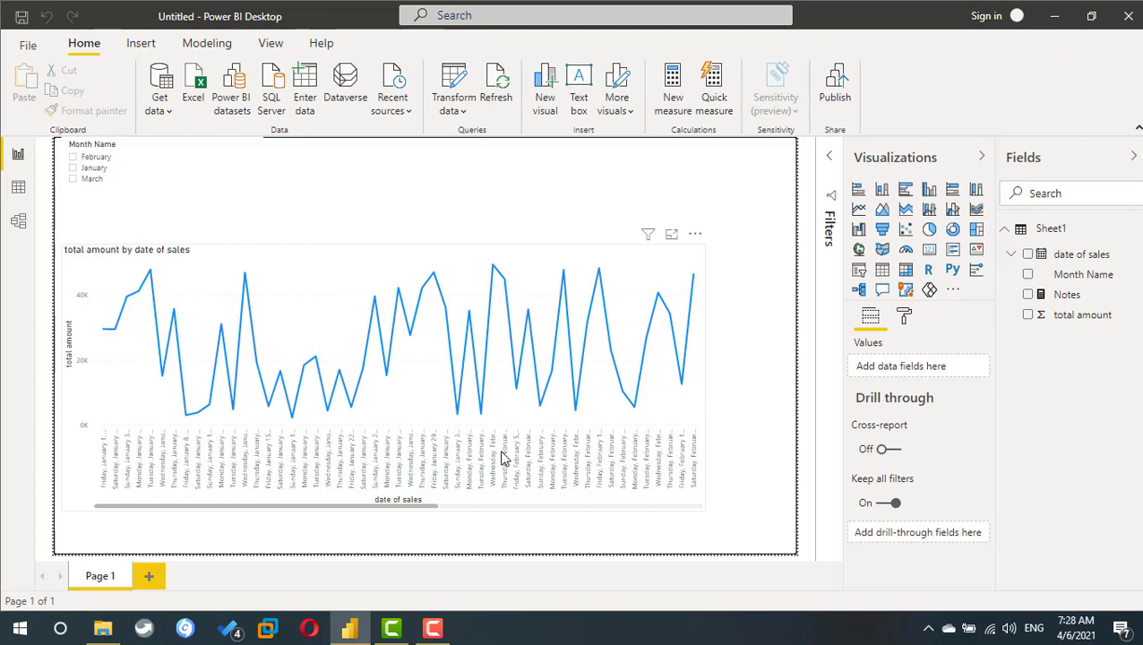
{"action": "left_click_drag", "start_coordinate": [1035, 298], "coordinate": [247, 391]}
{"action": "mouse_move", "coordinate": [211, 410]}
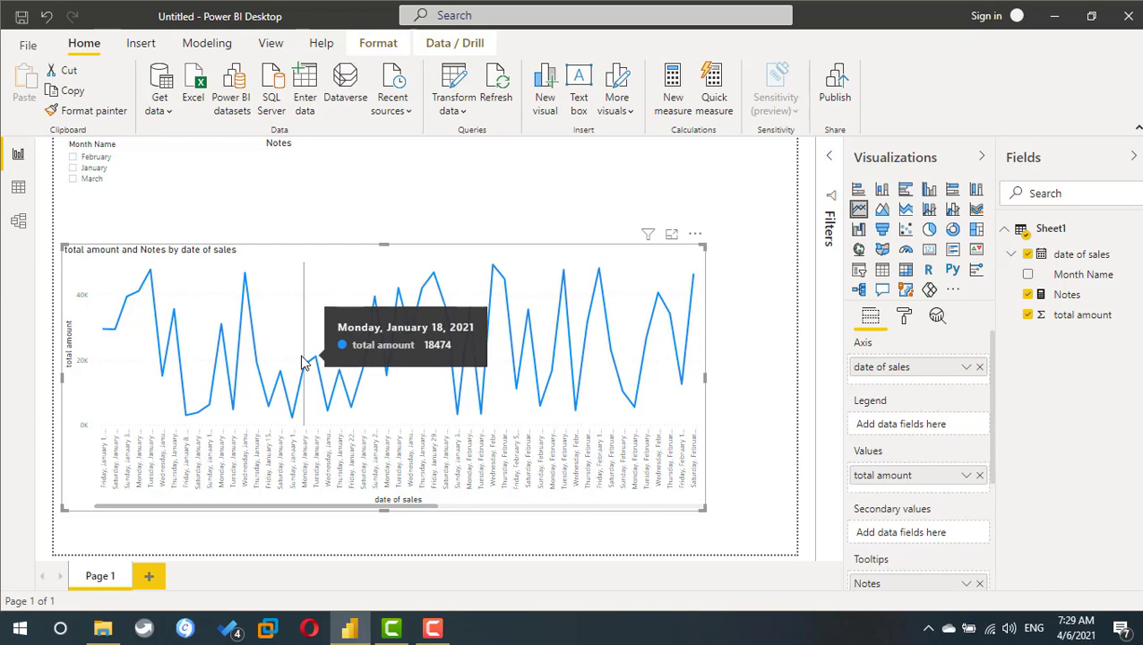
Start a new measure in Sheet1 named mark Here.
{"action": "right_click", "coordinate": [1044, 269]}
{"action": "left_click", "coordinate": [1053, 258]}
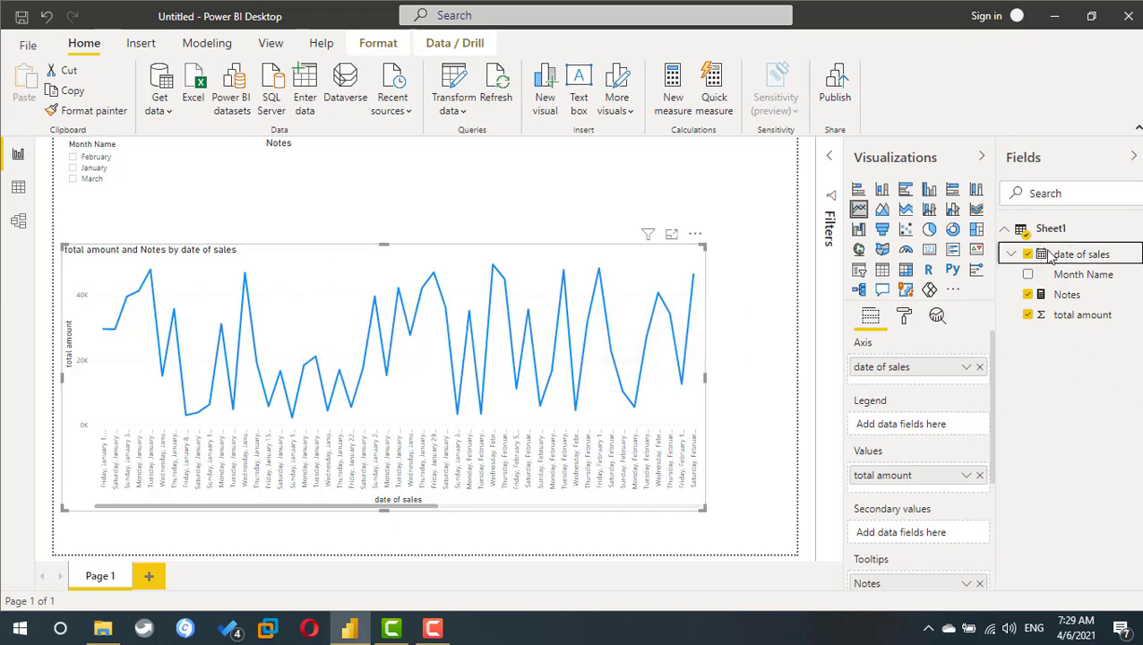
{"action": "right_click", "coordinate": [1053, 258]}
{"action": "left_click", "coordinate": [673, 89]}
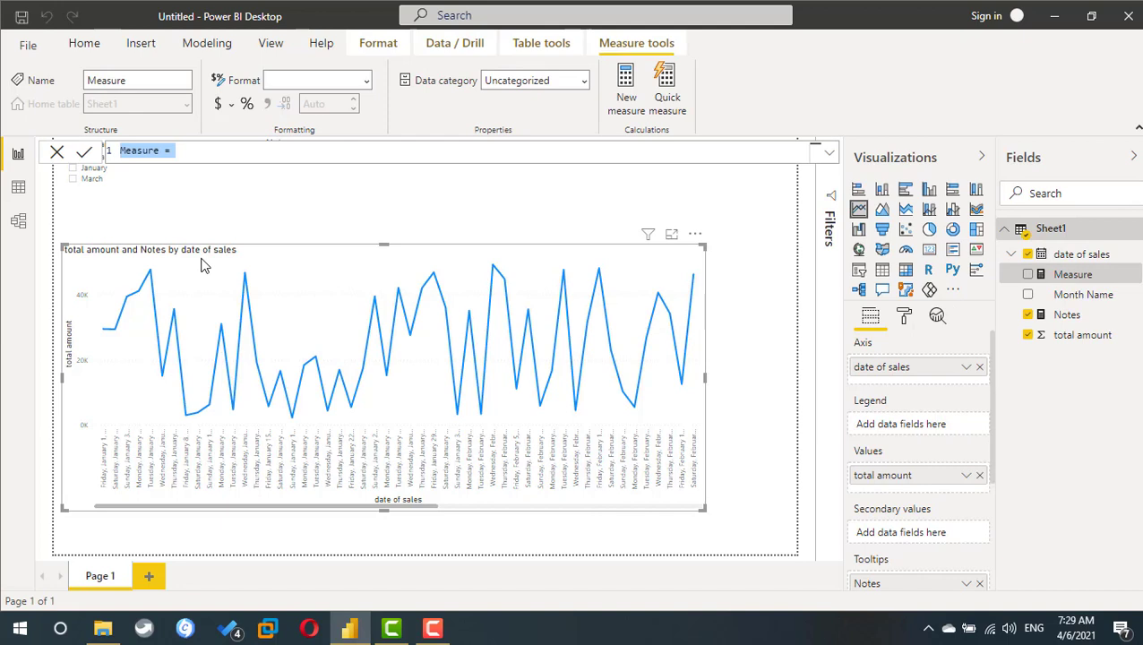
{"action": "type", "text": "mer"}
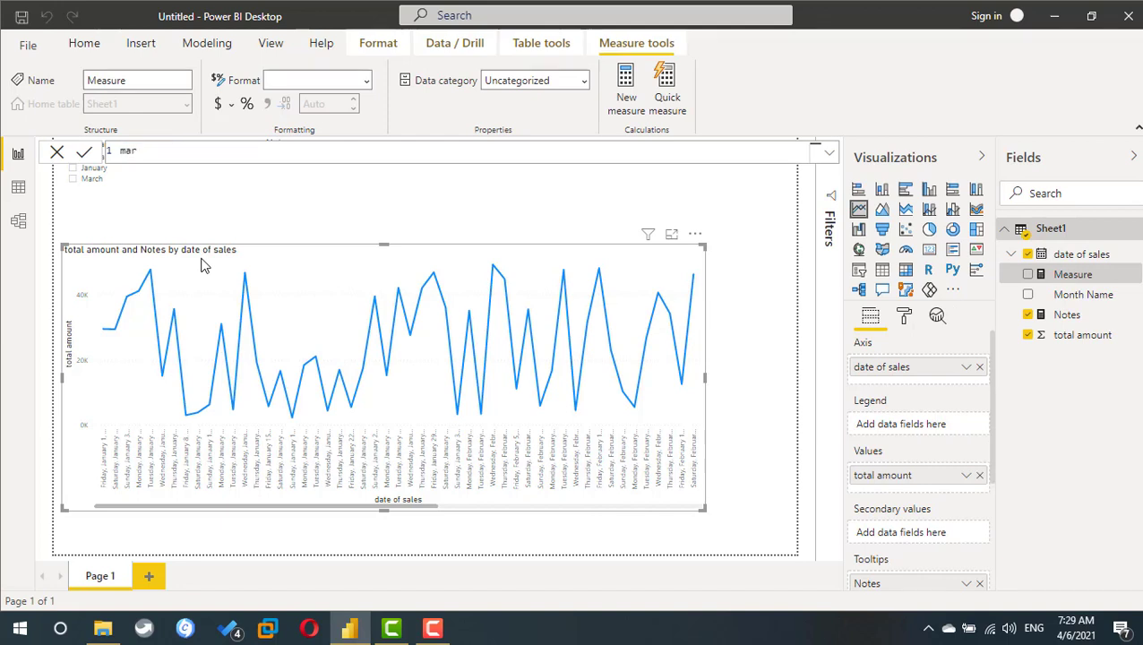
{"action": "type", "text": "k"}
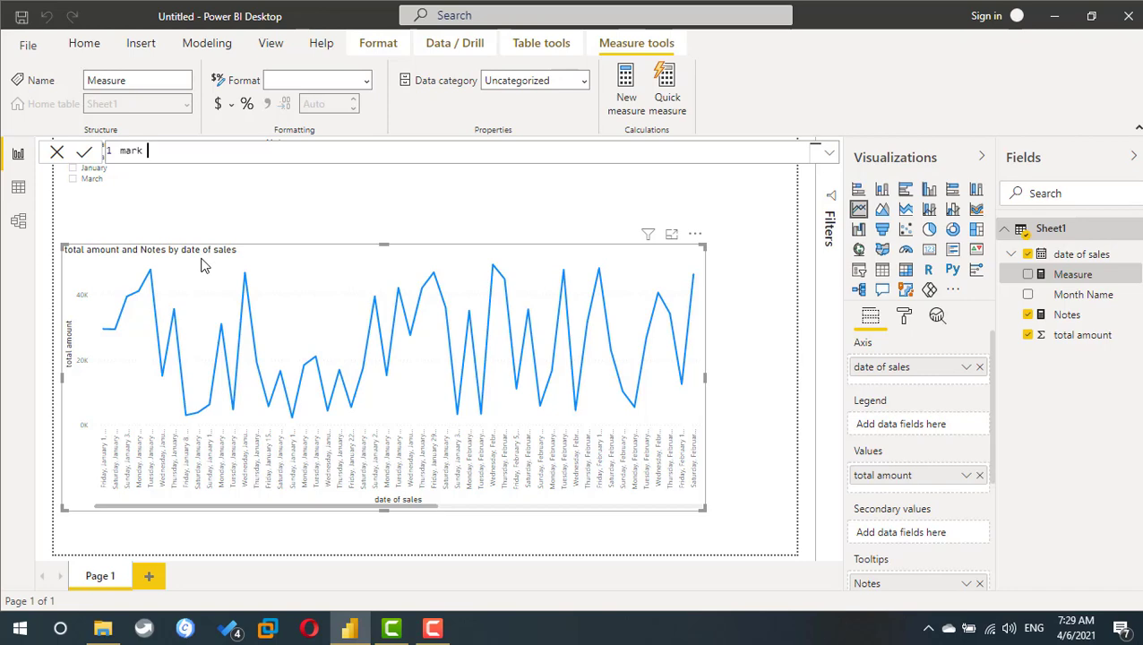
{"action": "type", "text": " Here ="}
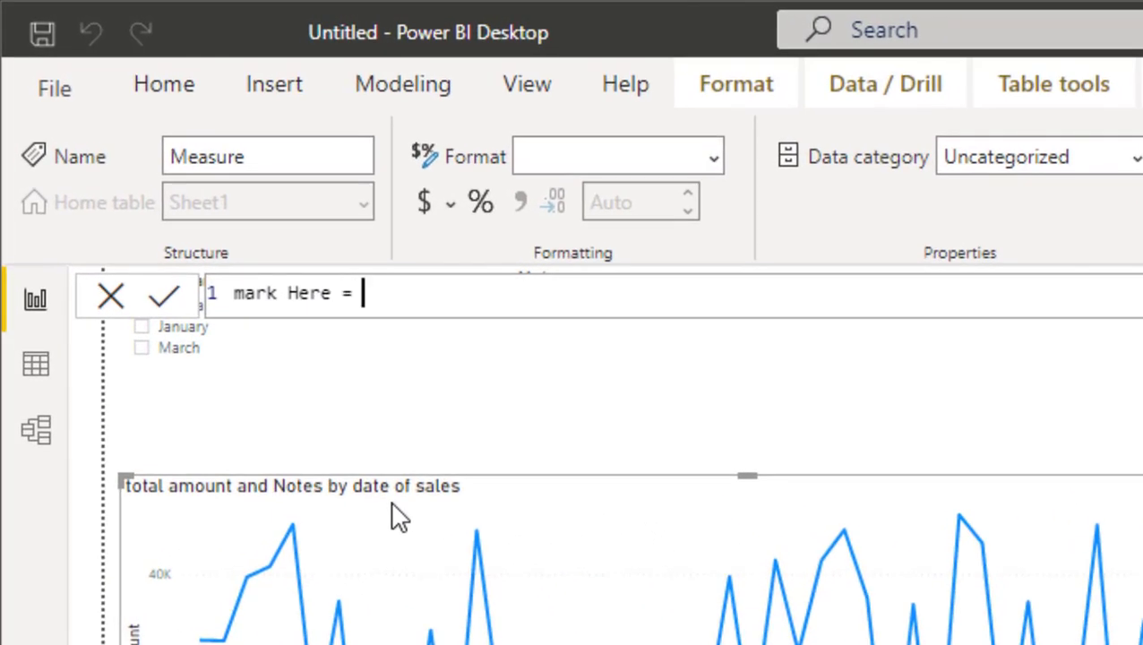
{"action": "key", "text": "shift+Return"}
Define mark Here as if(len([Notes]),100,BLANK()) and commit it.
{"action": "type", "text": "if "}
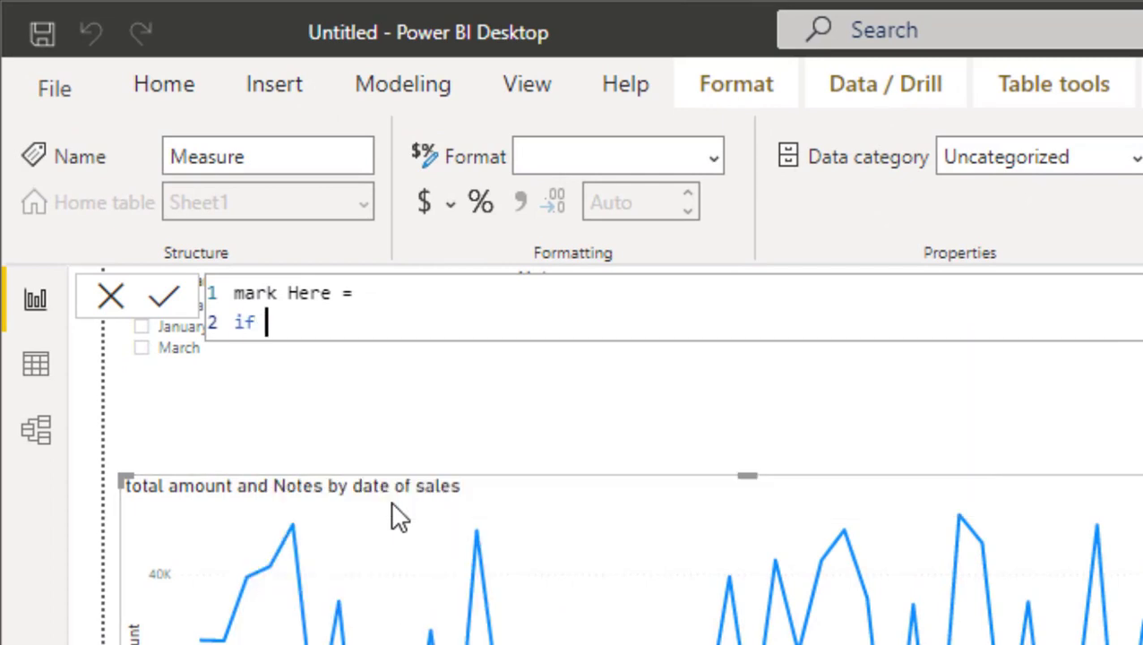
{"action": "type", "text": "("}
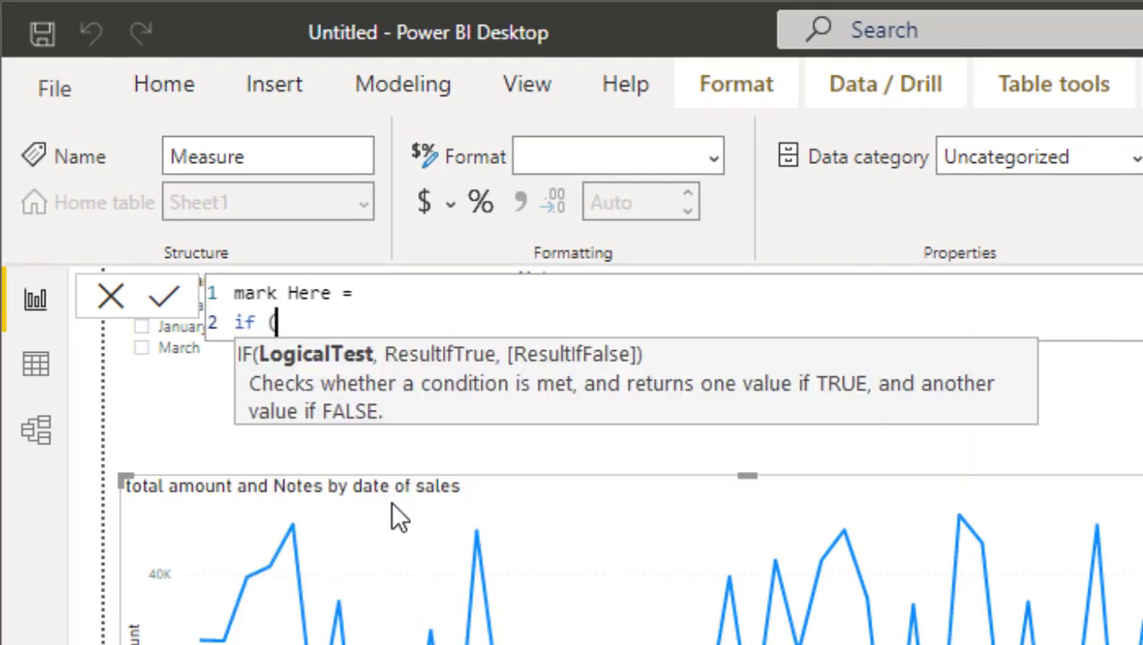
{"action": "type", "text": "len"}
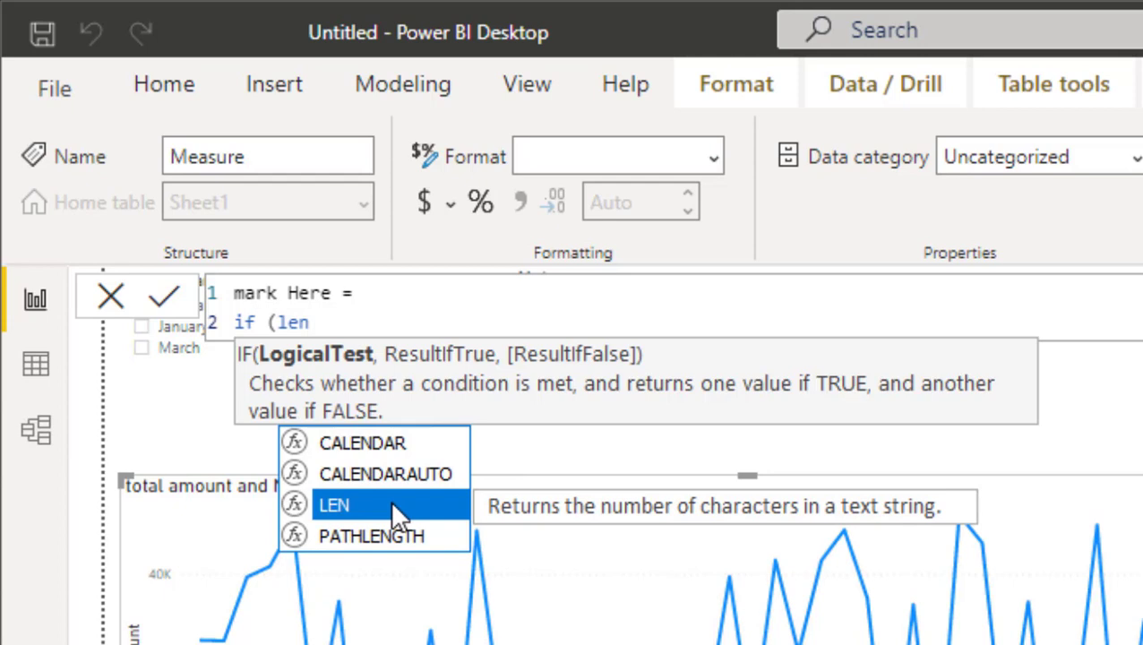
{"action": "type", "text": "(no"}
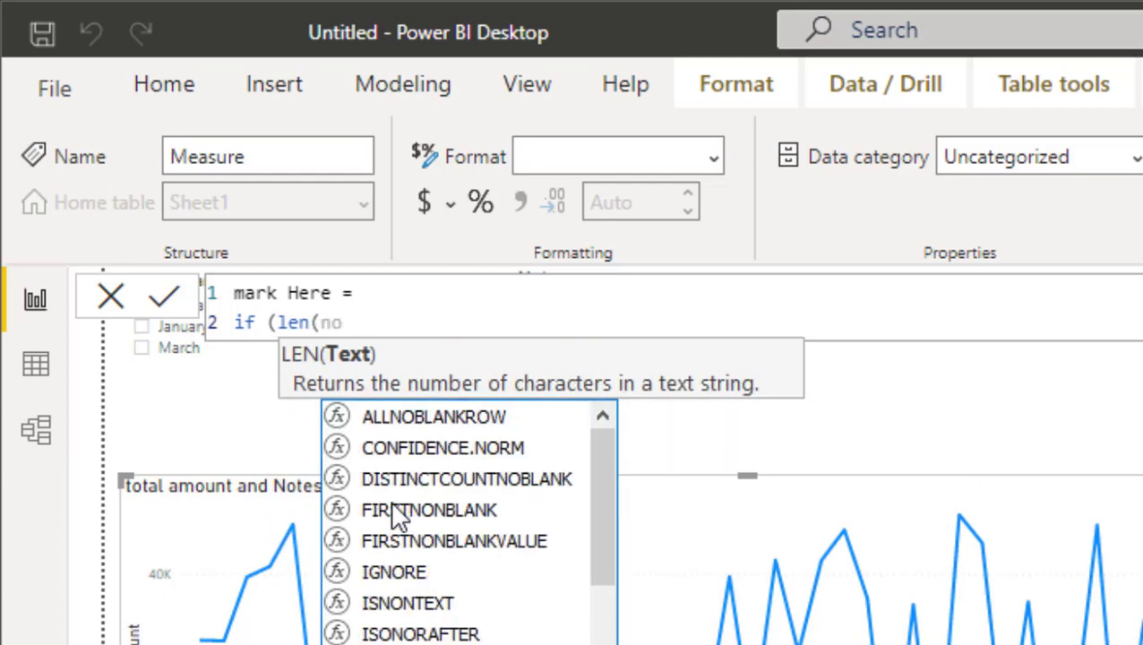
{"action": "type", "text": "t"}
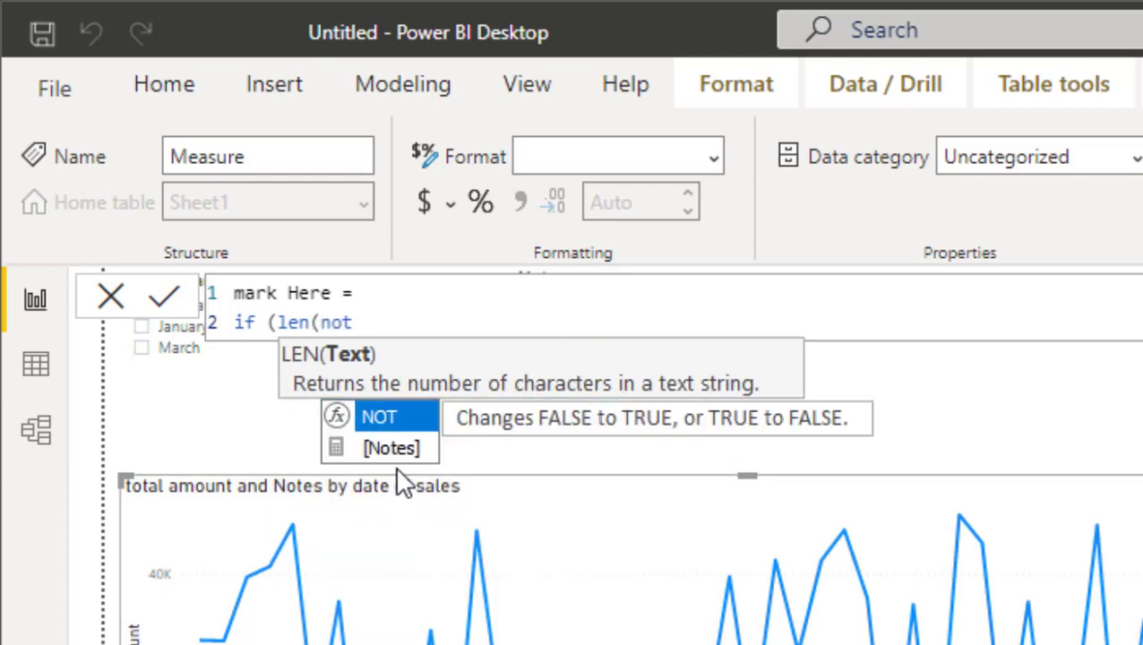
{"action": "double_click", "coordinate": [407, 453]}
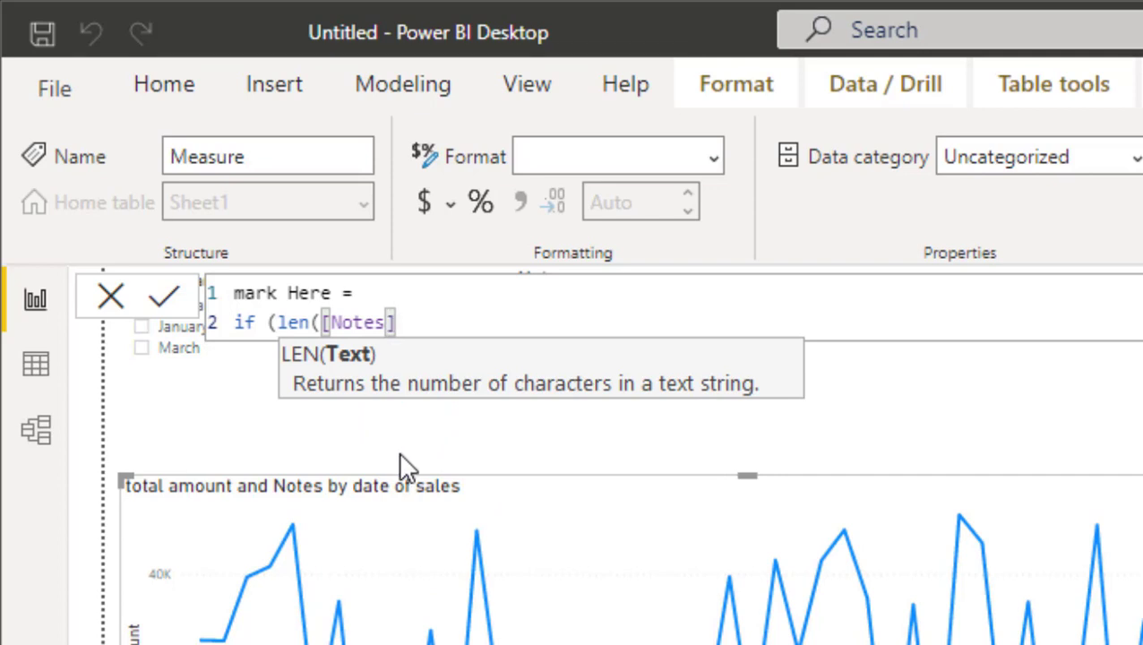
{"action": "type", "text": ")"}
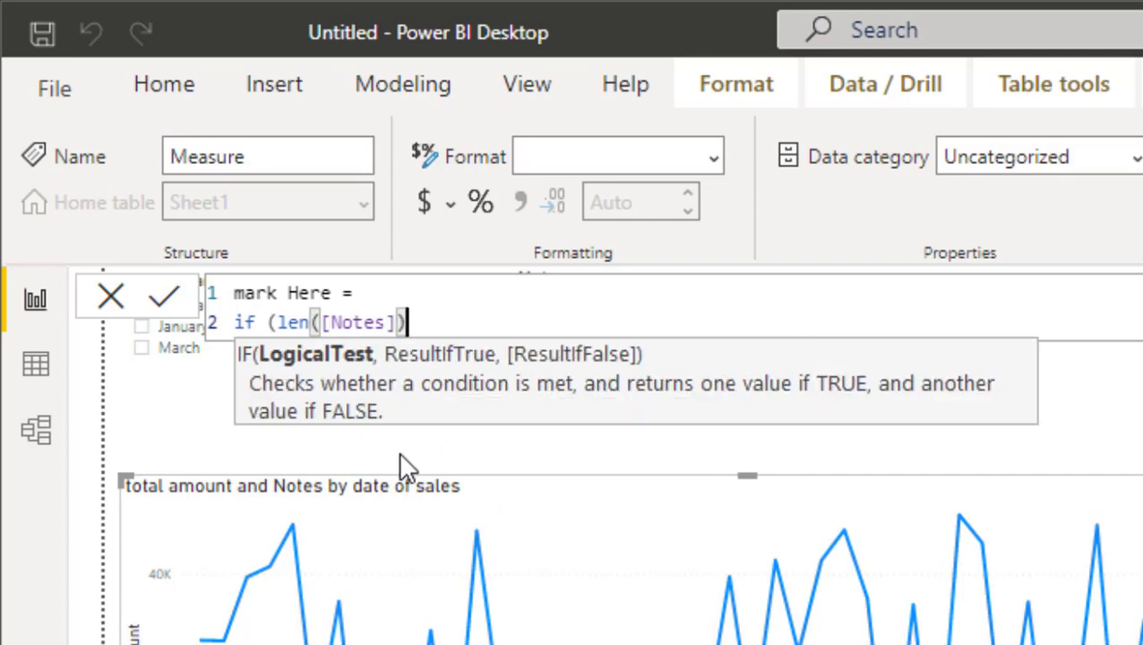
{"action": "type", "text": ","}
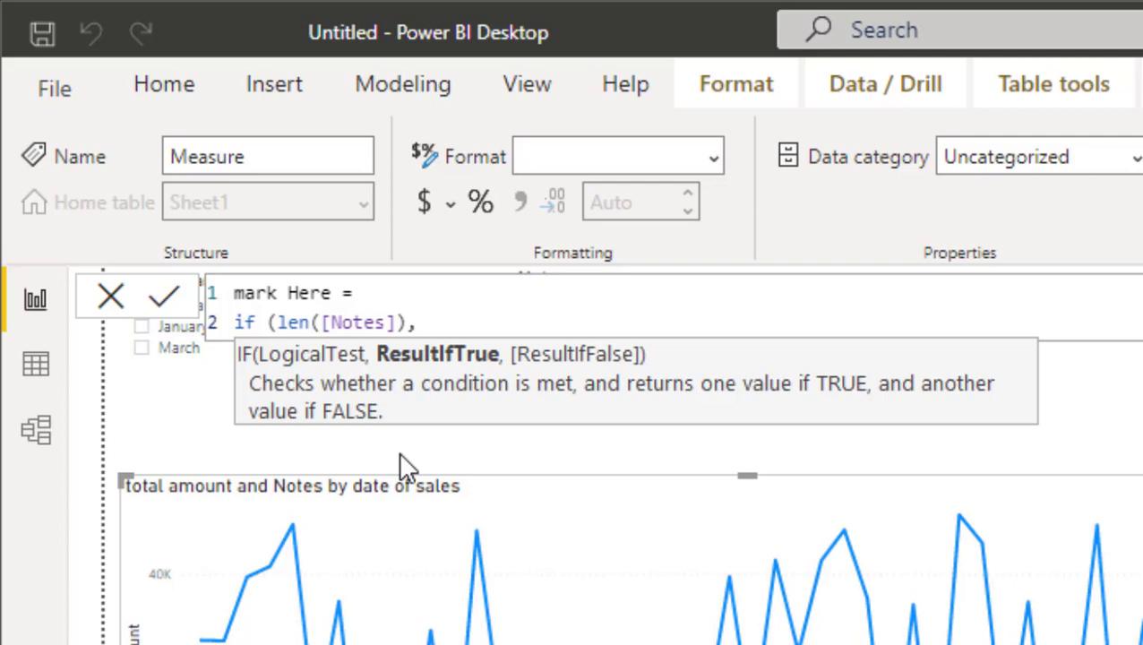
{"action": "type", "text": "100,b"}
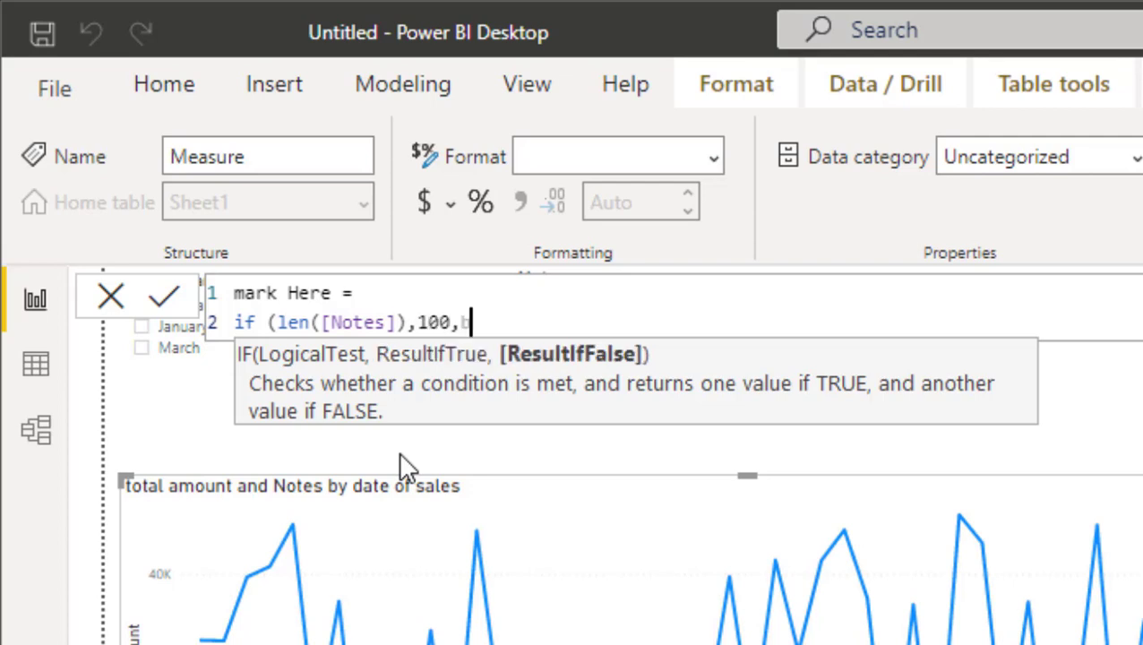
{"action": "type", "text": "l"}
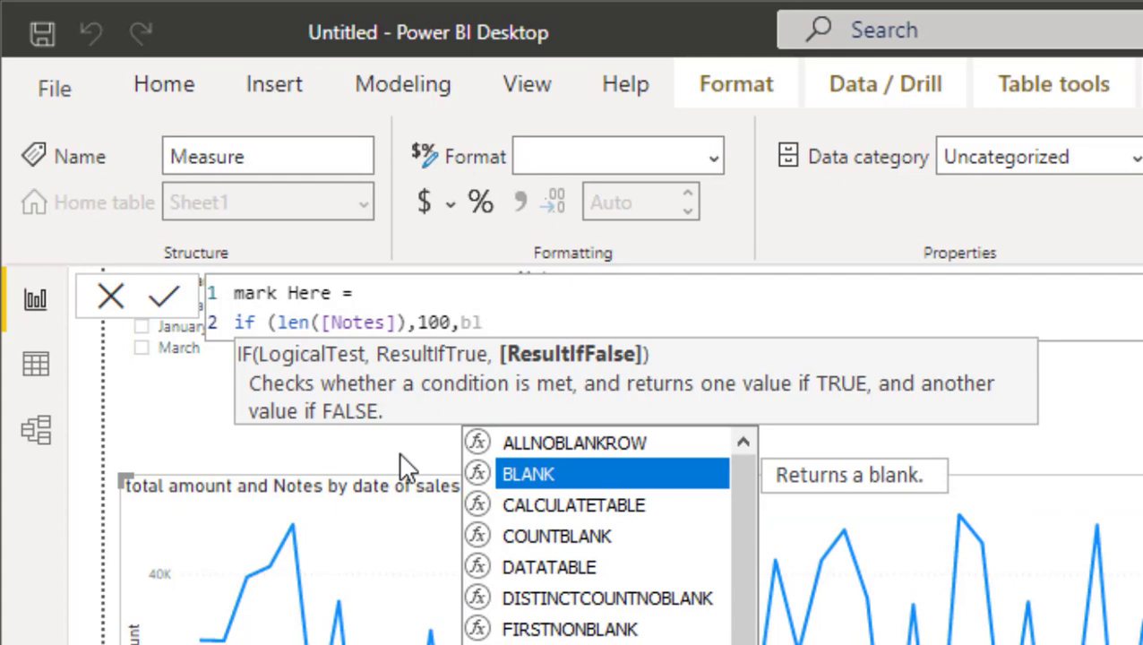
{"action": "key", "text": "Tab"}
{"action": "type", "text": ")"}
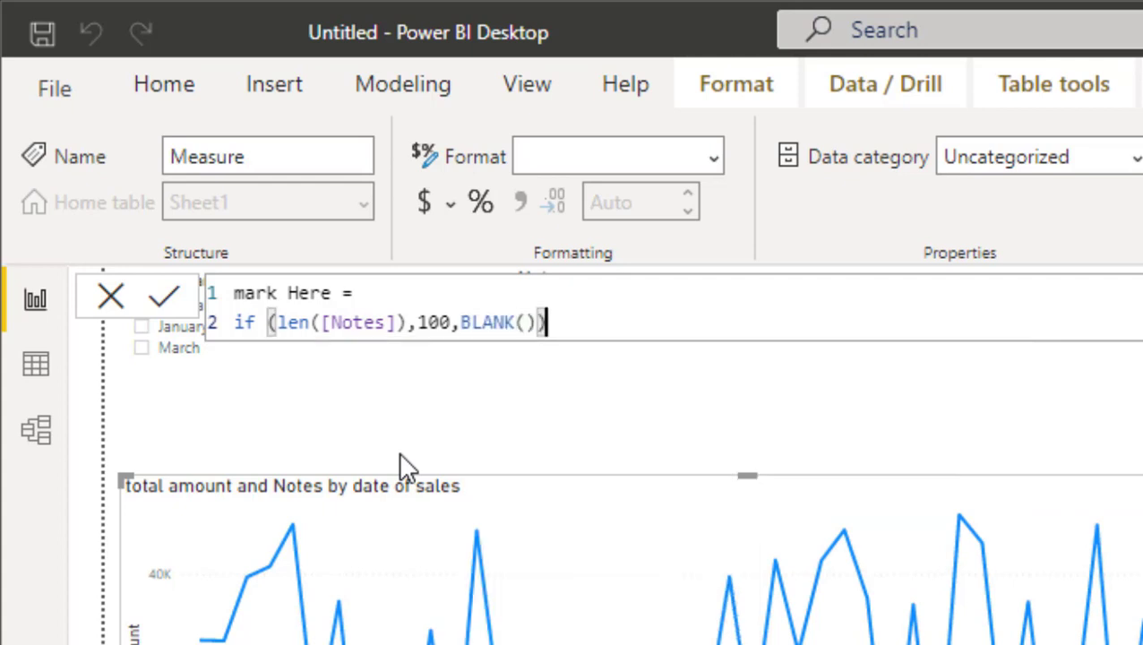
{"action": "left_click", "coordinate": [157, 303]}
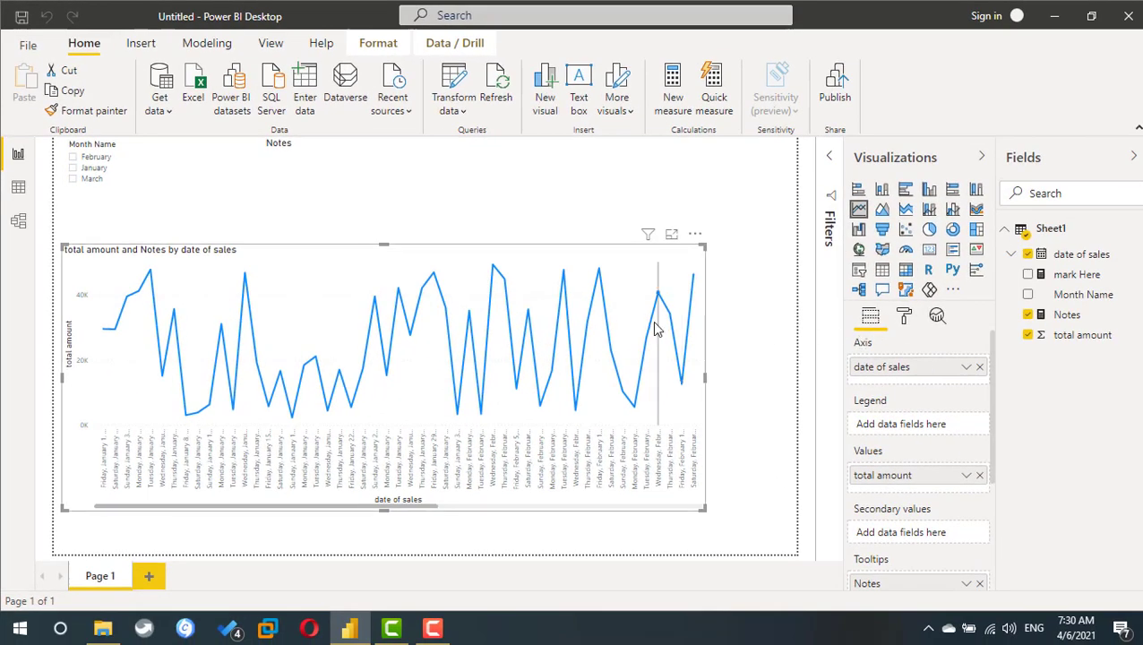
Add mark Here to the line chart's Secondary values well.
{"action": "scroll", "coordinate": [937, 506], "scroll_direction": "down", "scroll_amount": 1}
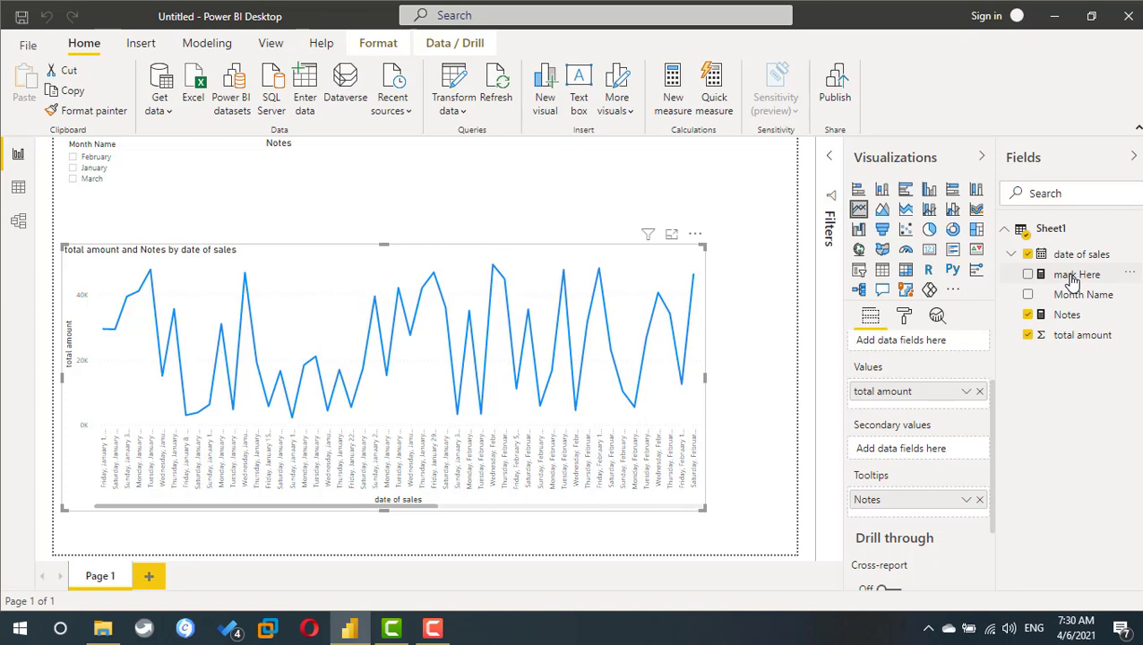
{"action": "left_click_drag", "start_coordinate": [1072, 280], "coordinate": [925, 454]}
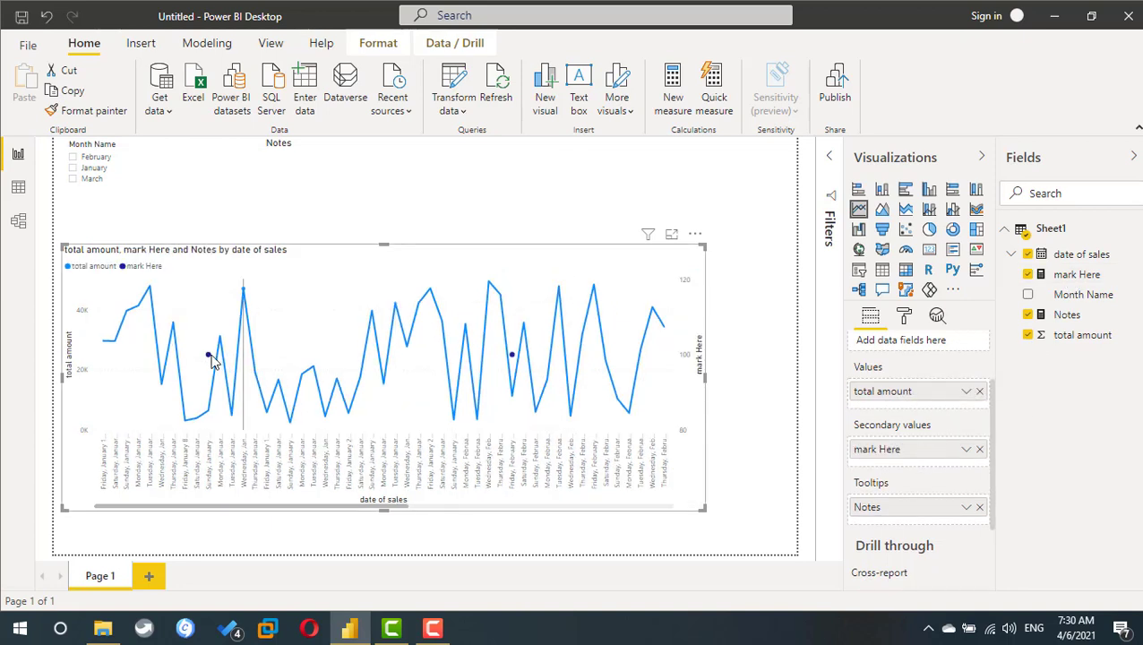
{"action": "mouse_move", "coordinate": [212, 359]}
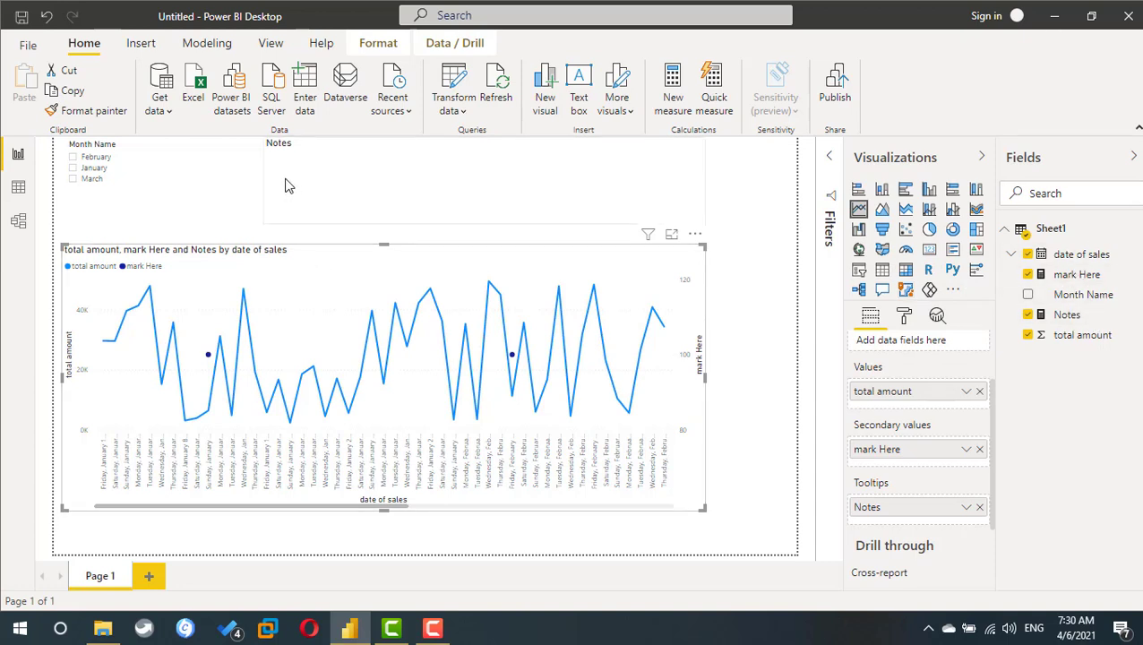
Create an amount measure defined as MAX(Sheet1[total amount]) and commit it.
{"action": "right_click", "coordinate": [1069, 231]}
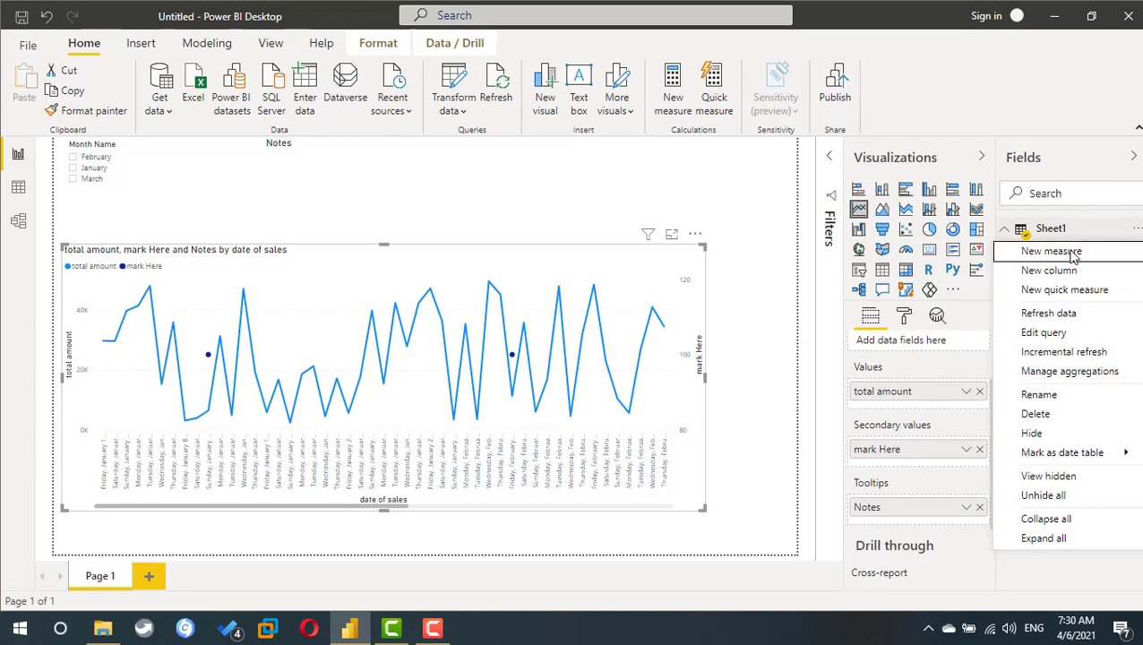
{"action": "left_click", "coordinate": [1074, 255]}
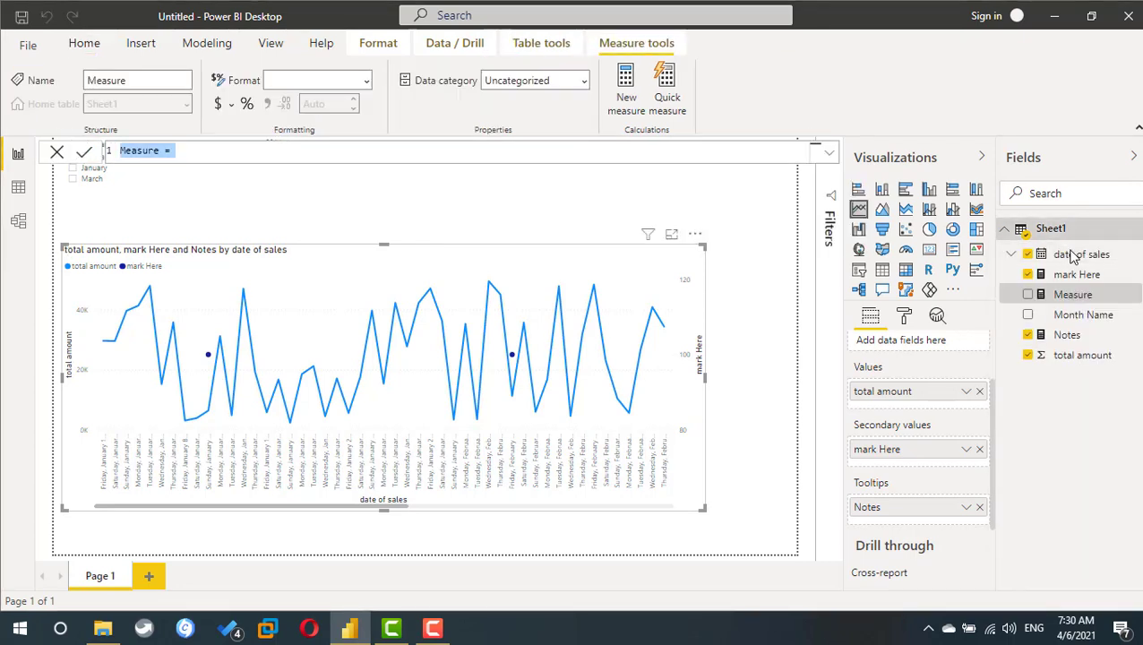
{"action": "type", "text": "amo"}
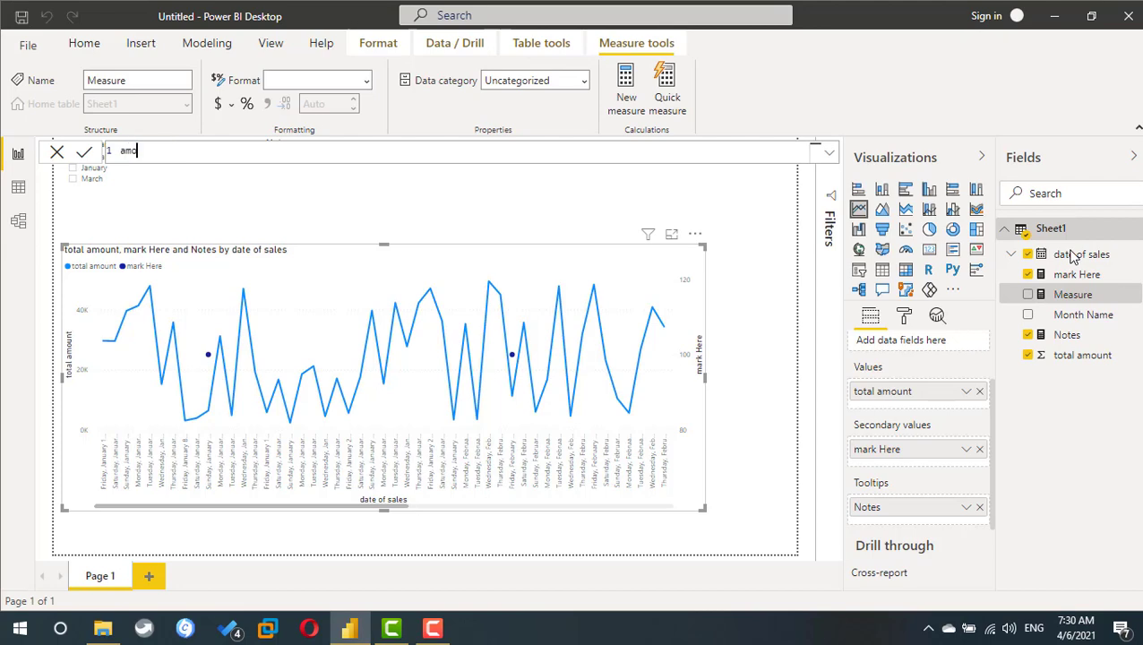
{"action": "type", "text": "unt "}
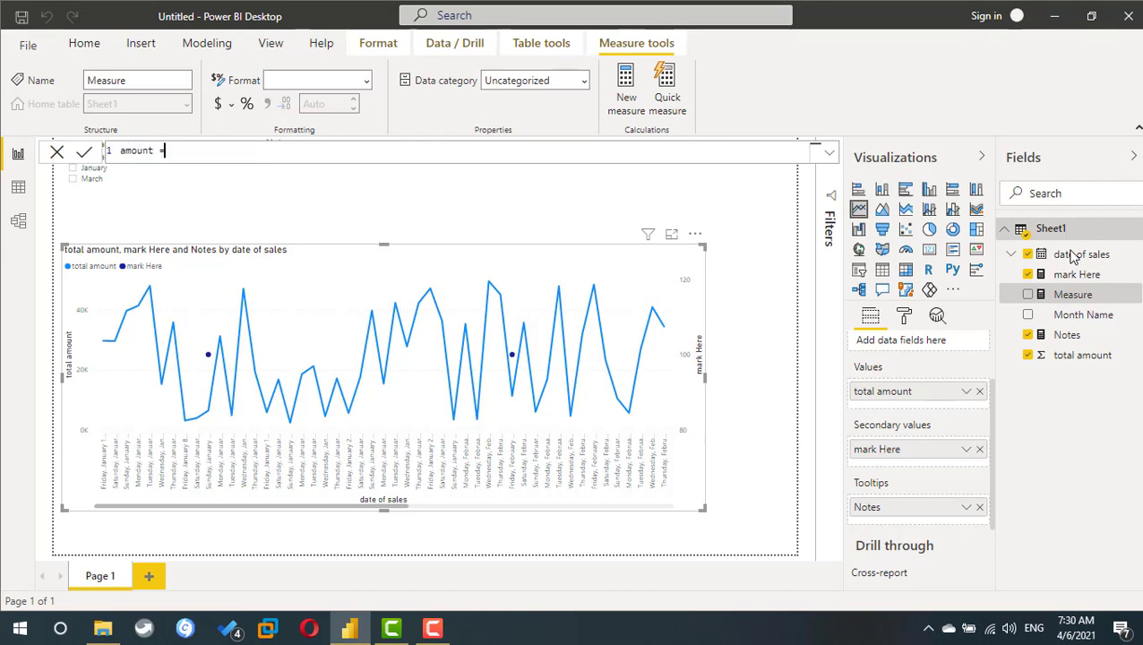
{"action": "type", "text": "= max"}
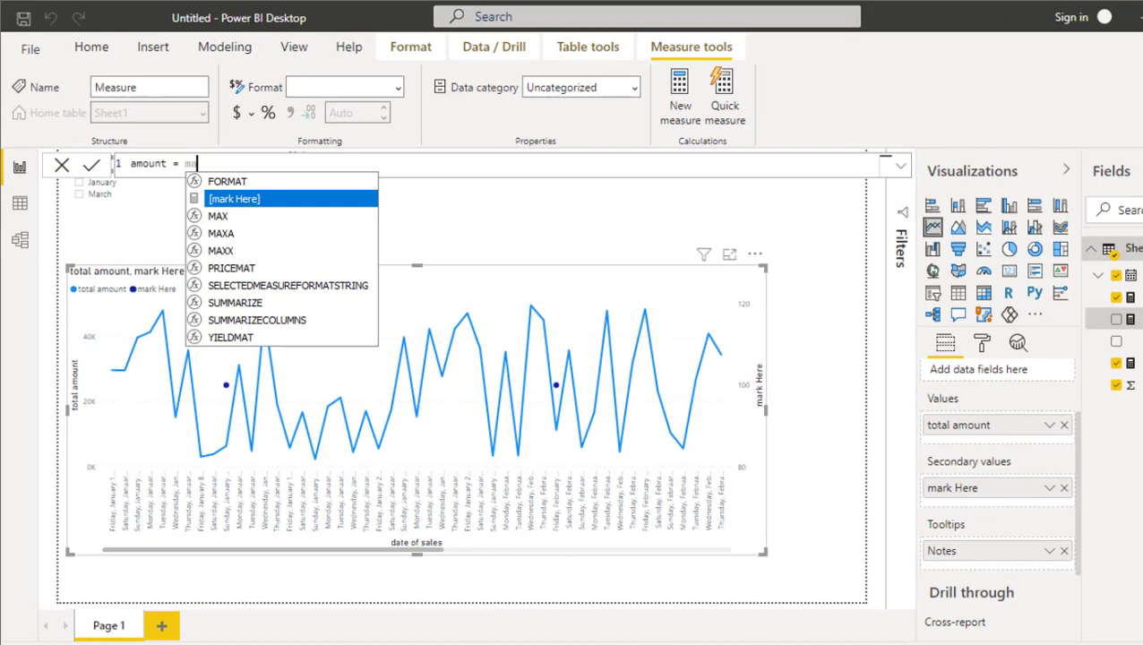
{"action": "key", "text": "Tab"}
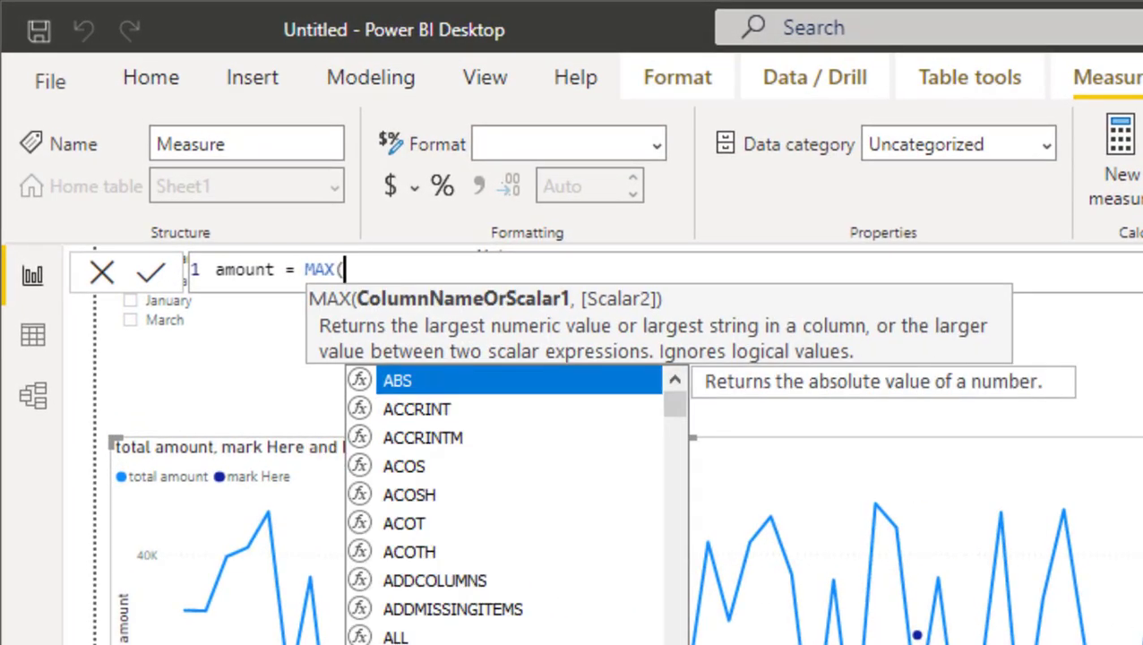
{"action": "type", "text": "tot"}
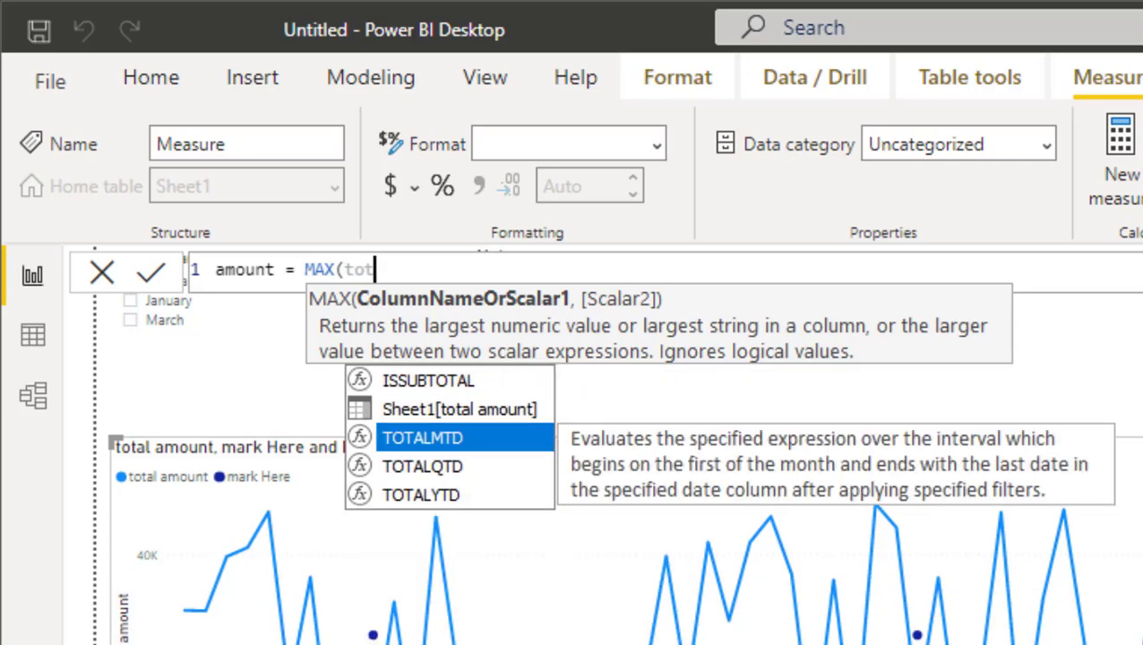
{"action": "key", "text": "Up"}
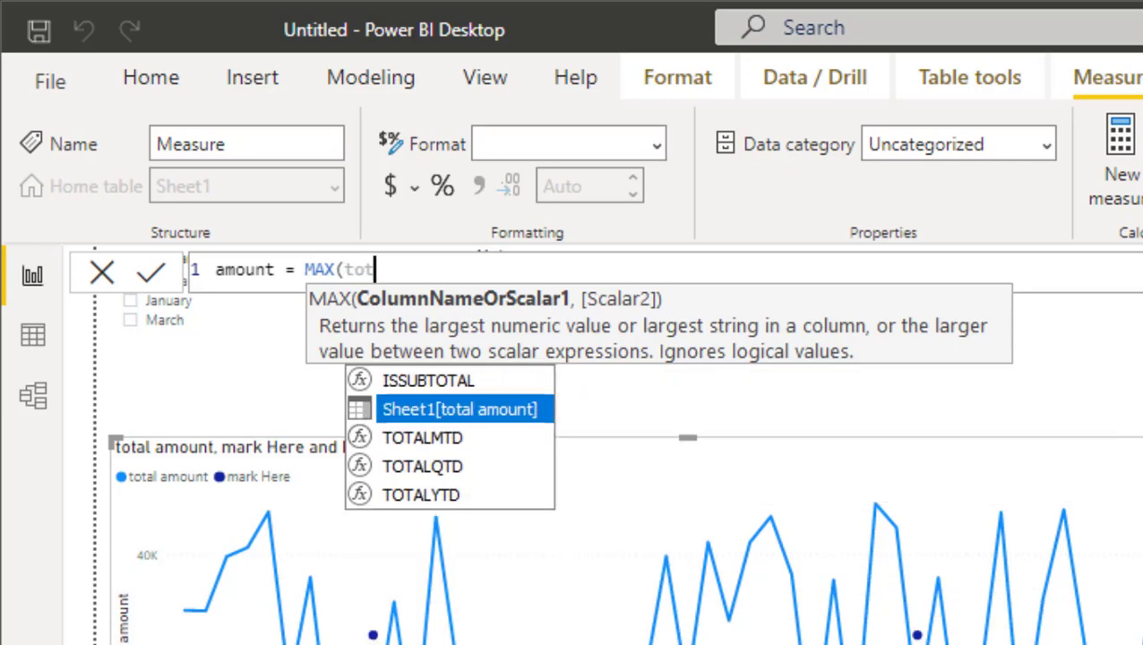
{"action": "key", "text": "Tab"}
{"action": "type", "text": ")"}
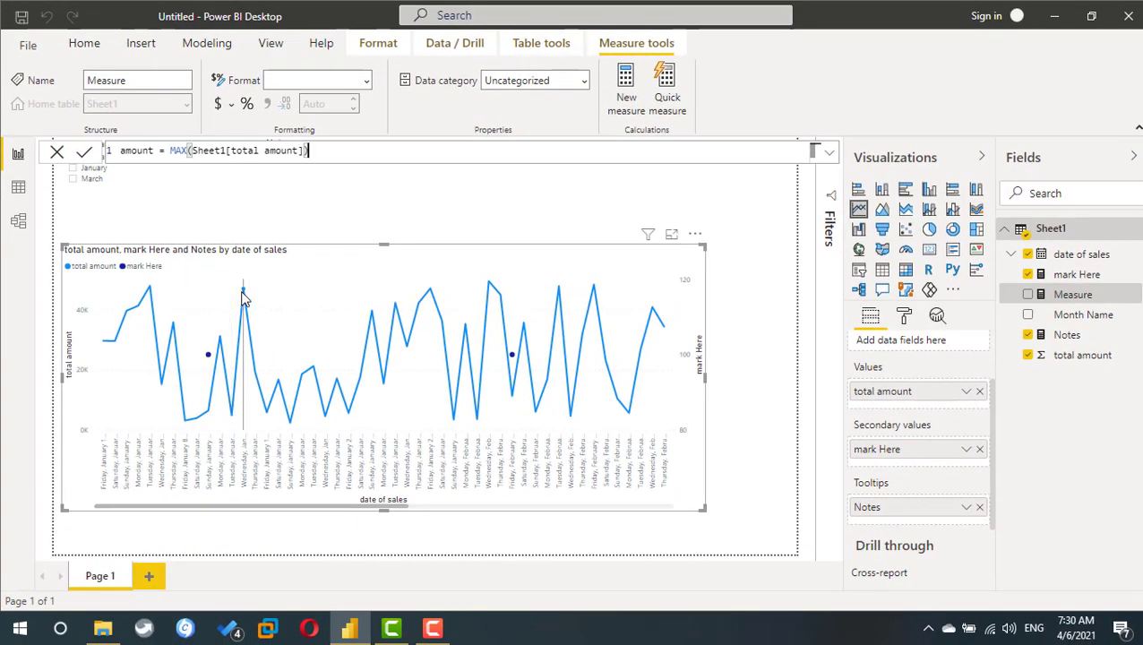
{"action": "mouse_move", "coordinate": [241, 299]}
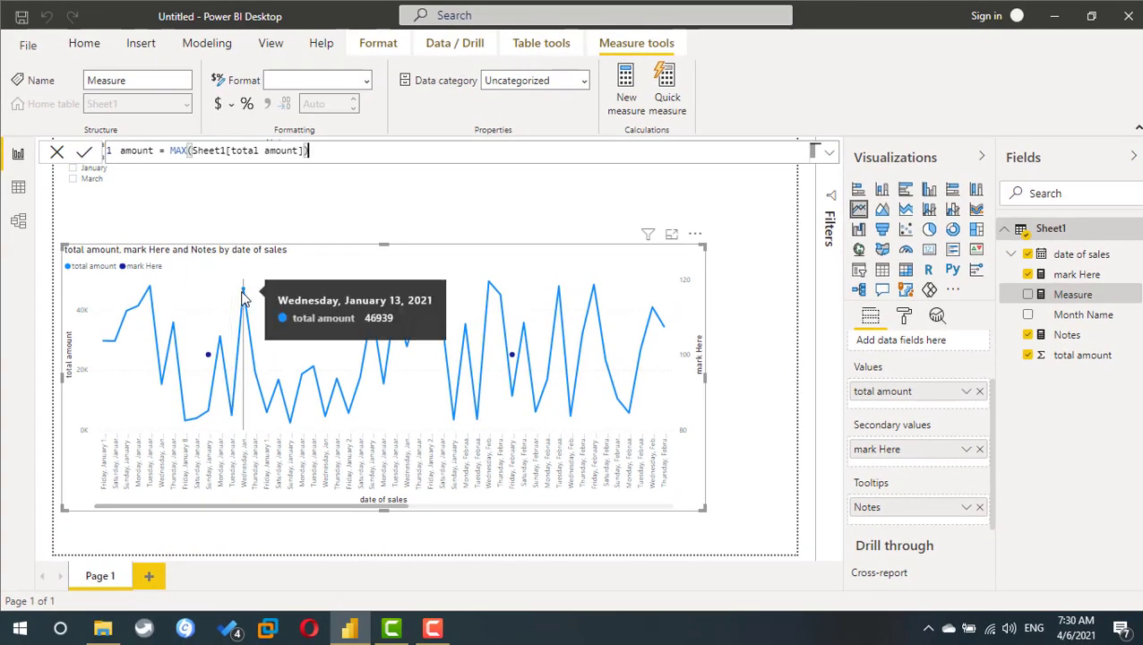
{"action": "left_click", "coordinate": [85, 156]}
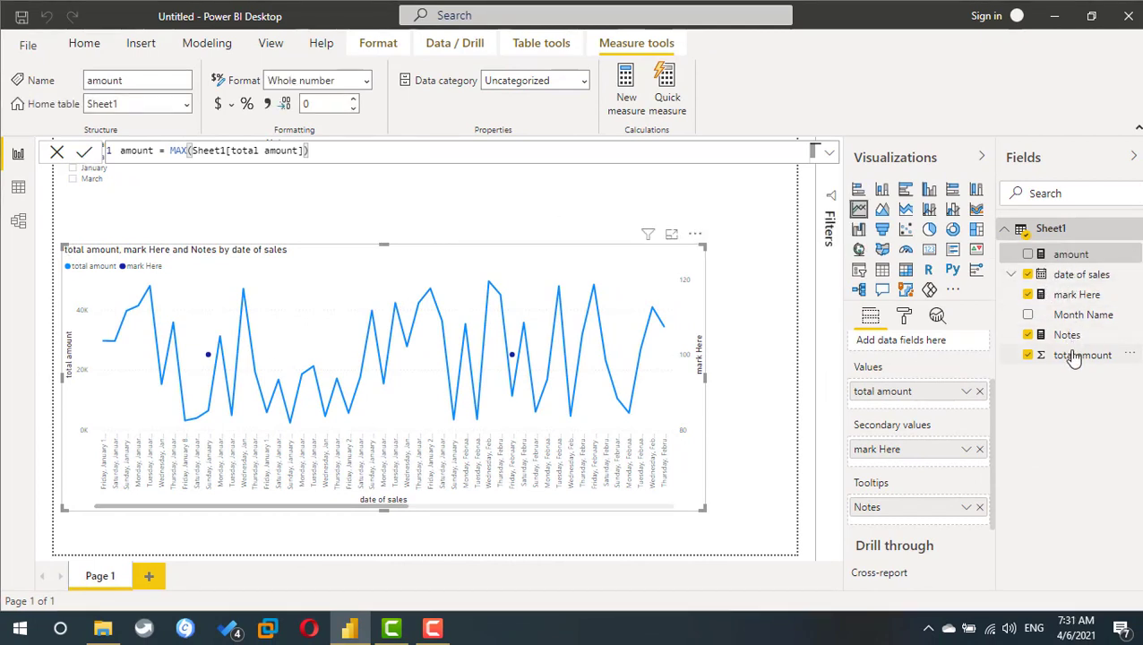
Replace 100 with [amount] in the mark Here formula and commit the change.
{"action": "left_click", "coordinate": [1075, 295]}
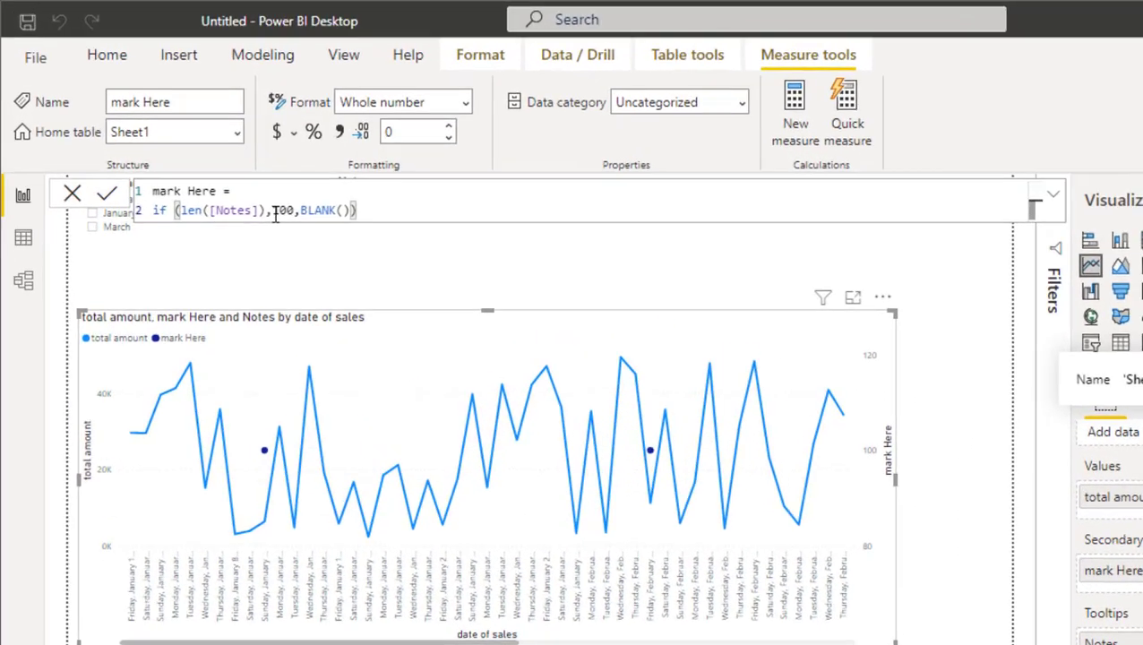
{"action": "double_click", "coordinate": [221, 165]}
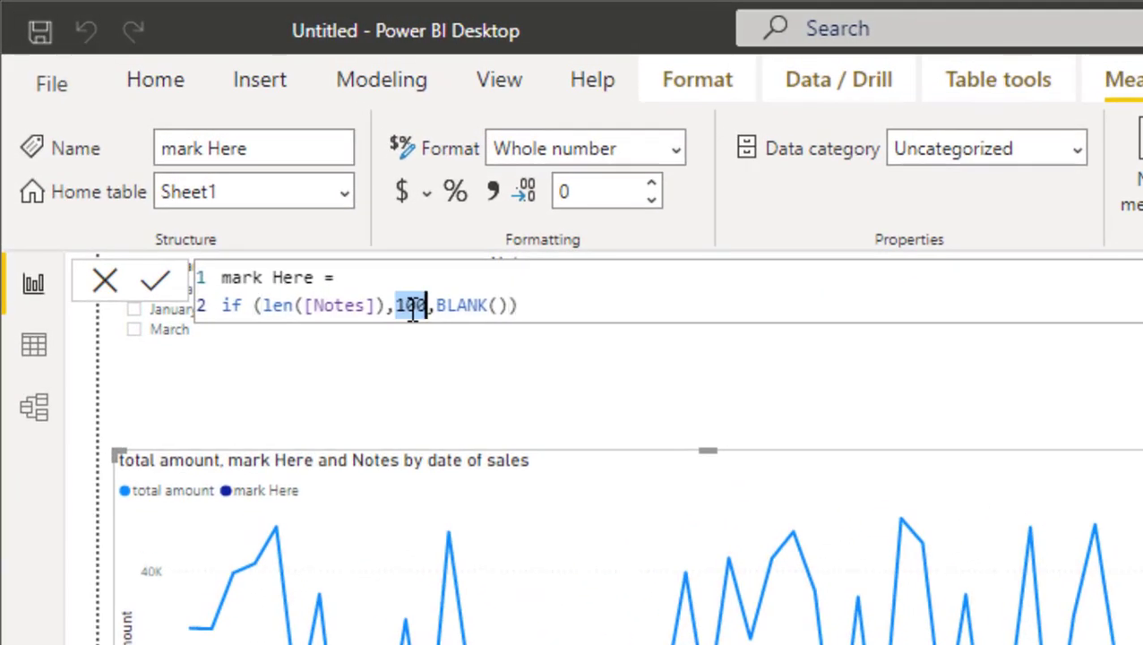
{"action": "type", "text": "am"}
{"action": "key", "text": "Down"}
{"action": "key", "text": "Down"}
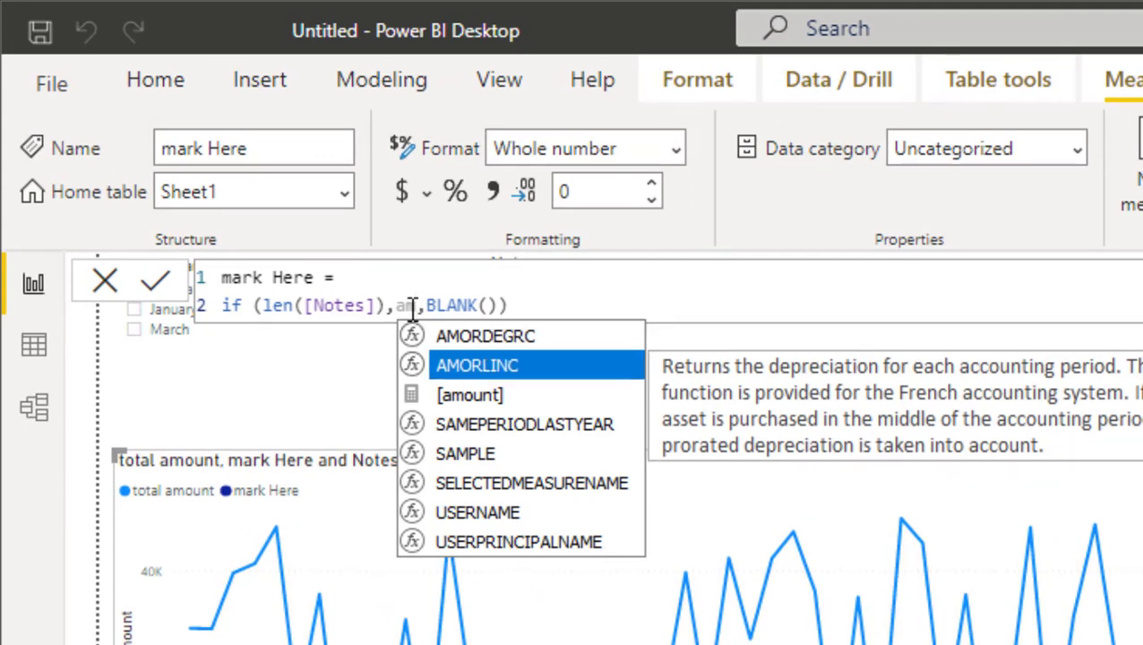
{"action": "key", "text": "Tab"}
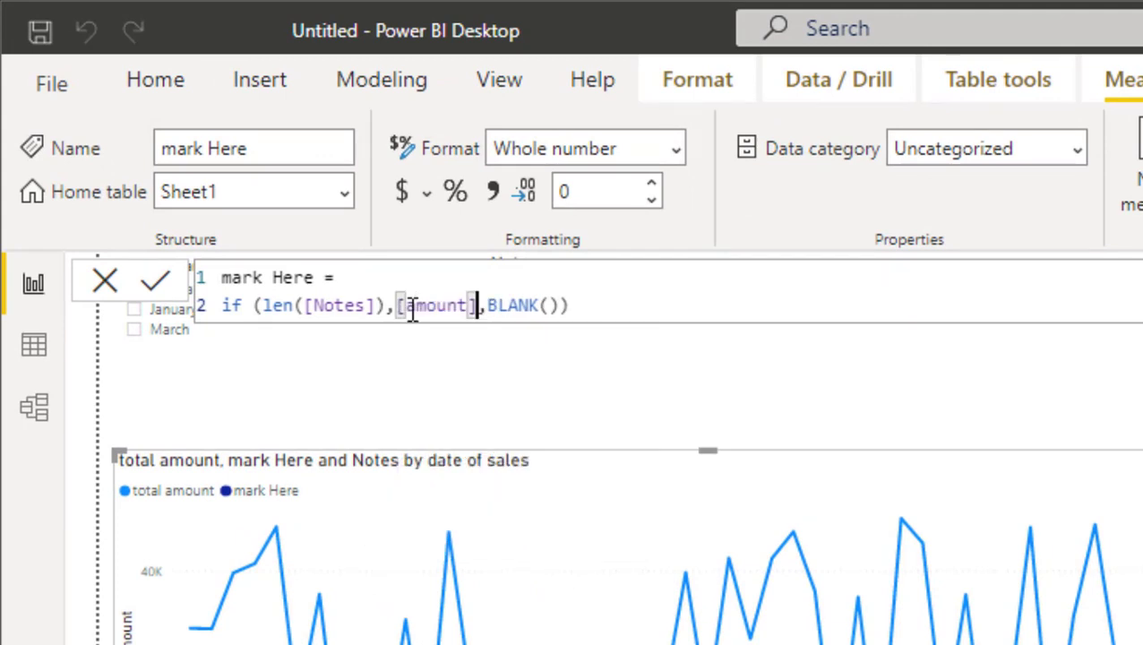
{"action": "left_click", "coordinate": [154, 288]}
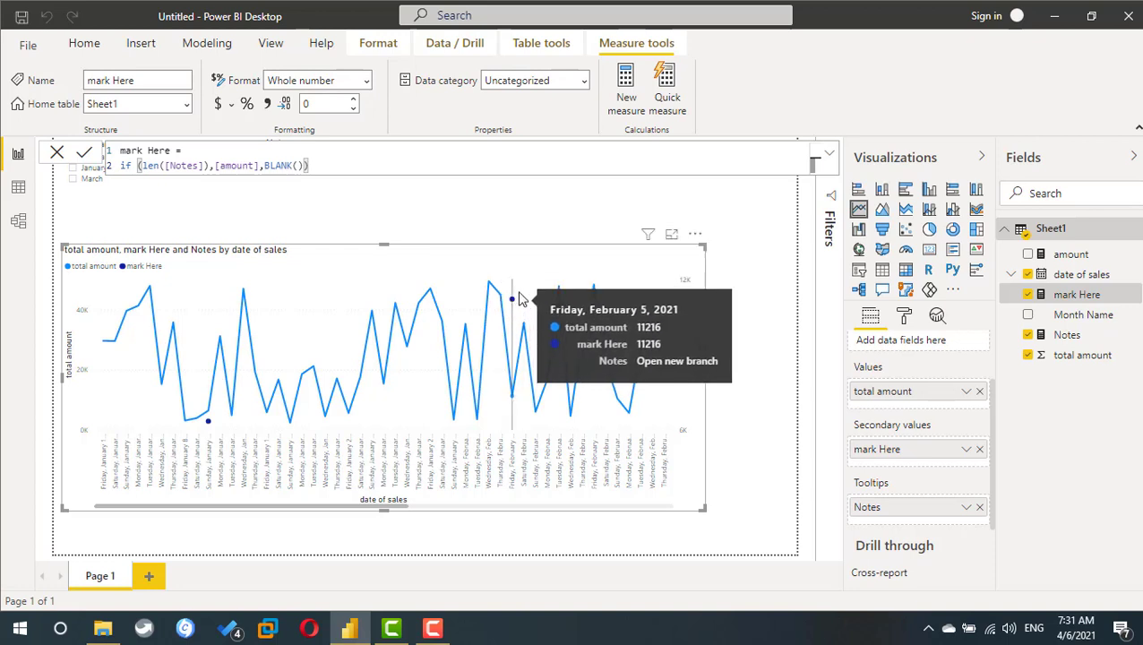
Set the mark Here series colour to red under the chart's Data colors.
{"action": "left_click", "coordinate": [907, 321]}
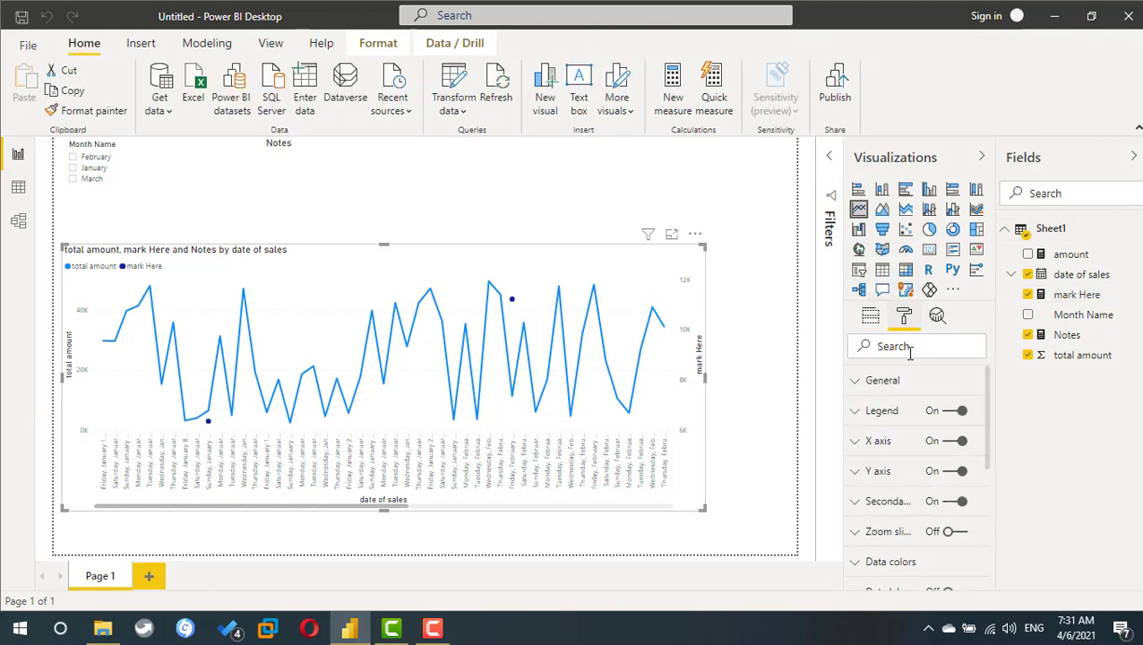
{"action": "scroll", "coordinate": [908, 417], "scroll_direction": "down", "scroll_amount": 3}
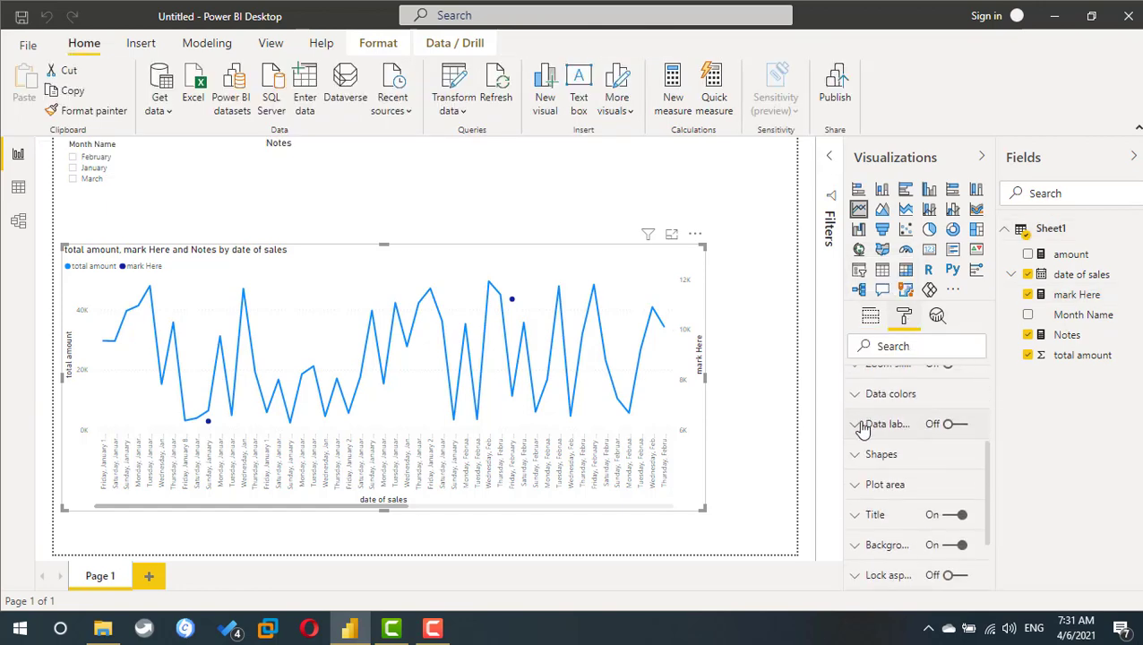
{"action": "left_click", "coordinate": [860, 396]}
{"action": "scroll", "coordinate": [923, 413], "scroll_direction": "down", "scroll_amount": 2}
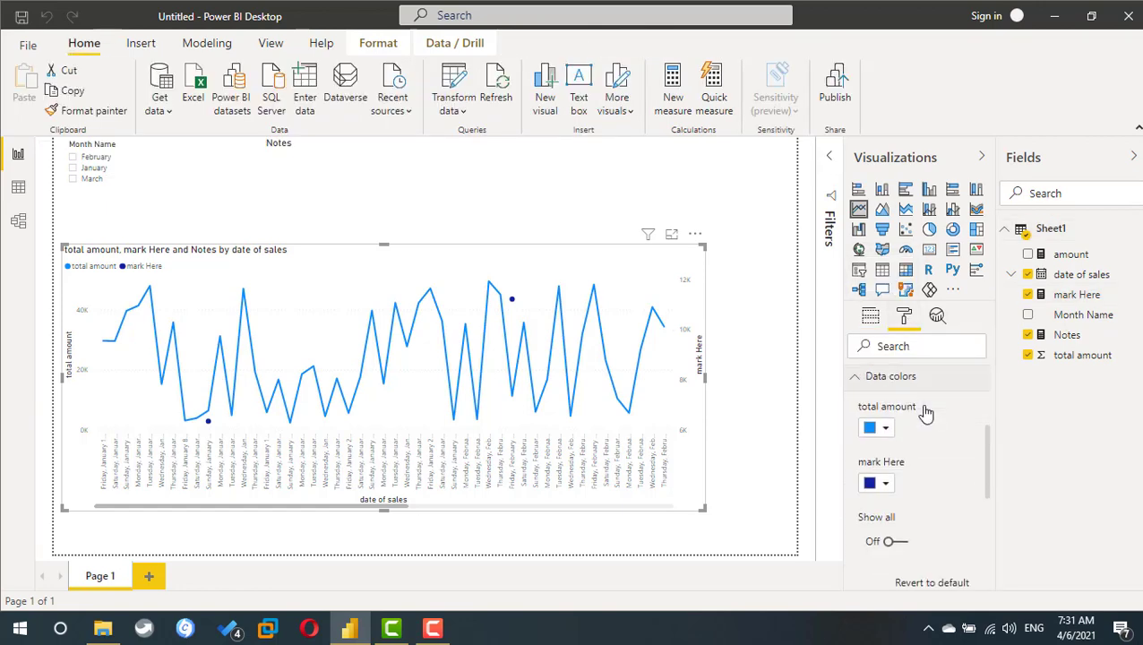
{"action": "left_click", "coordinate": [886, 418]}
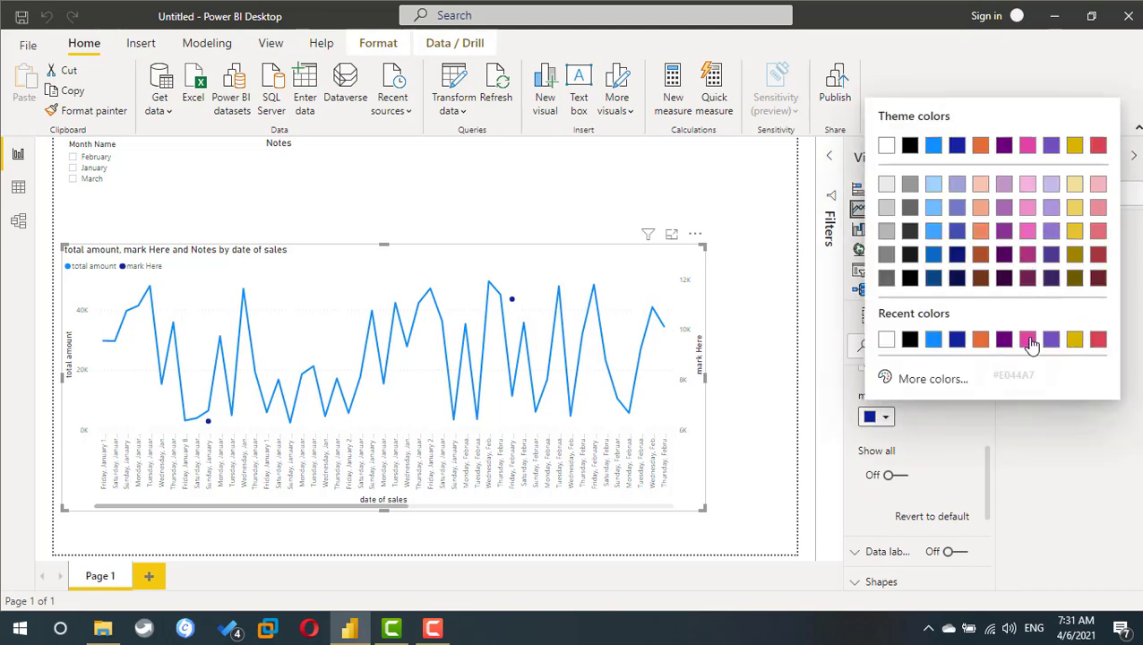
{"action": "left_click", "coordinate": [1099, 146]}
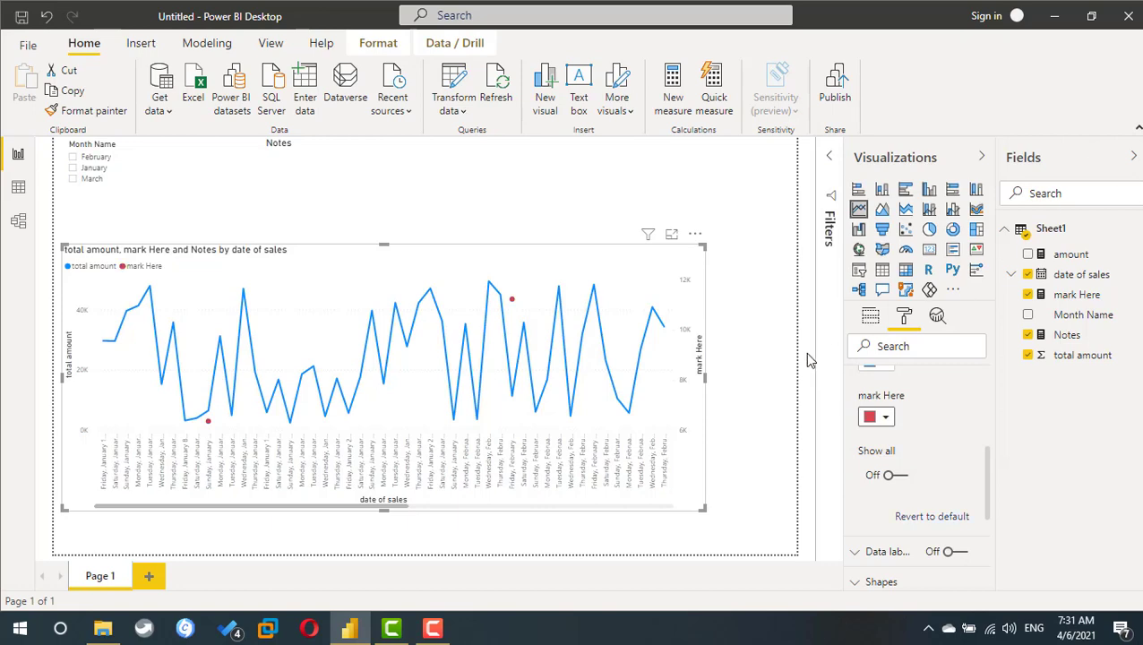